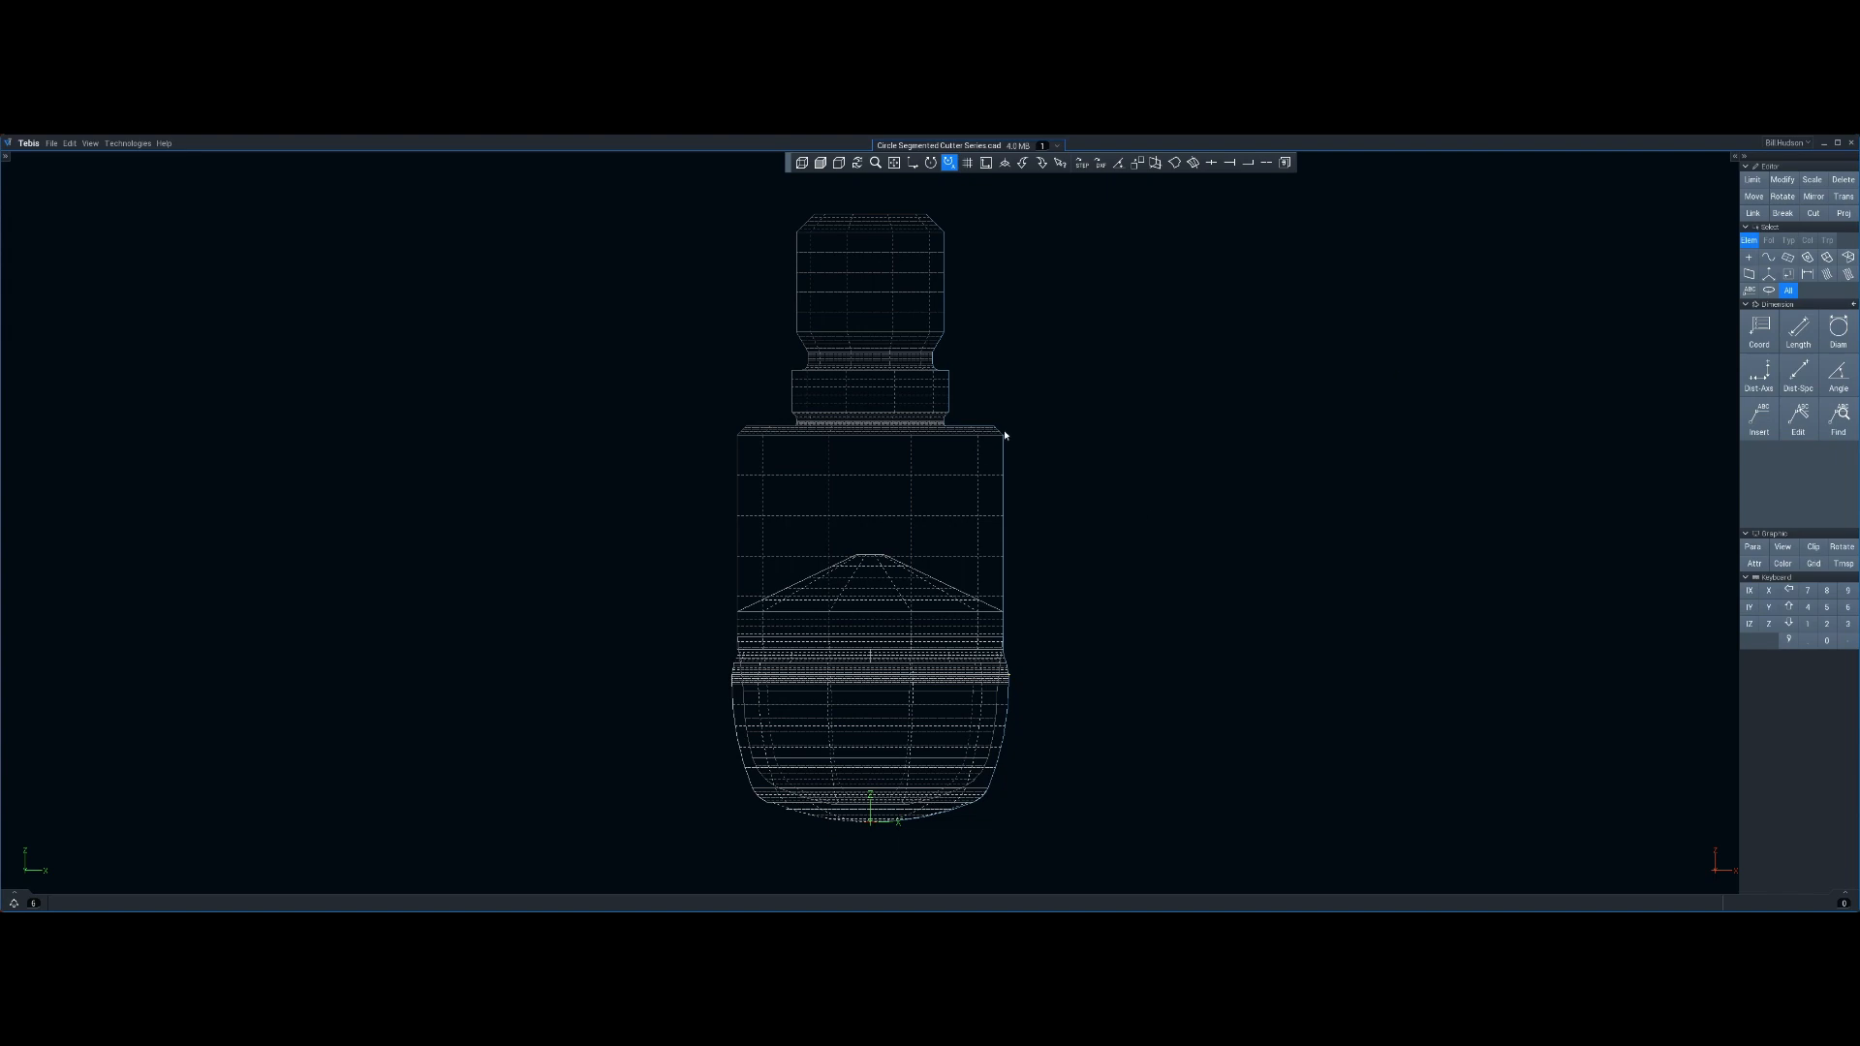
Switch the cutter model to shaded display and view it from the front along Y
middle_drag(1142, 512, 908, 518)
mouse_move(726, 577)
middle_down()
mouse_move(912, 271)
mouse_move(810, 369)
middle_up()
click(820, 163)
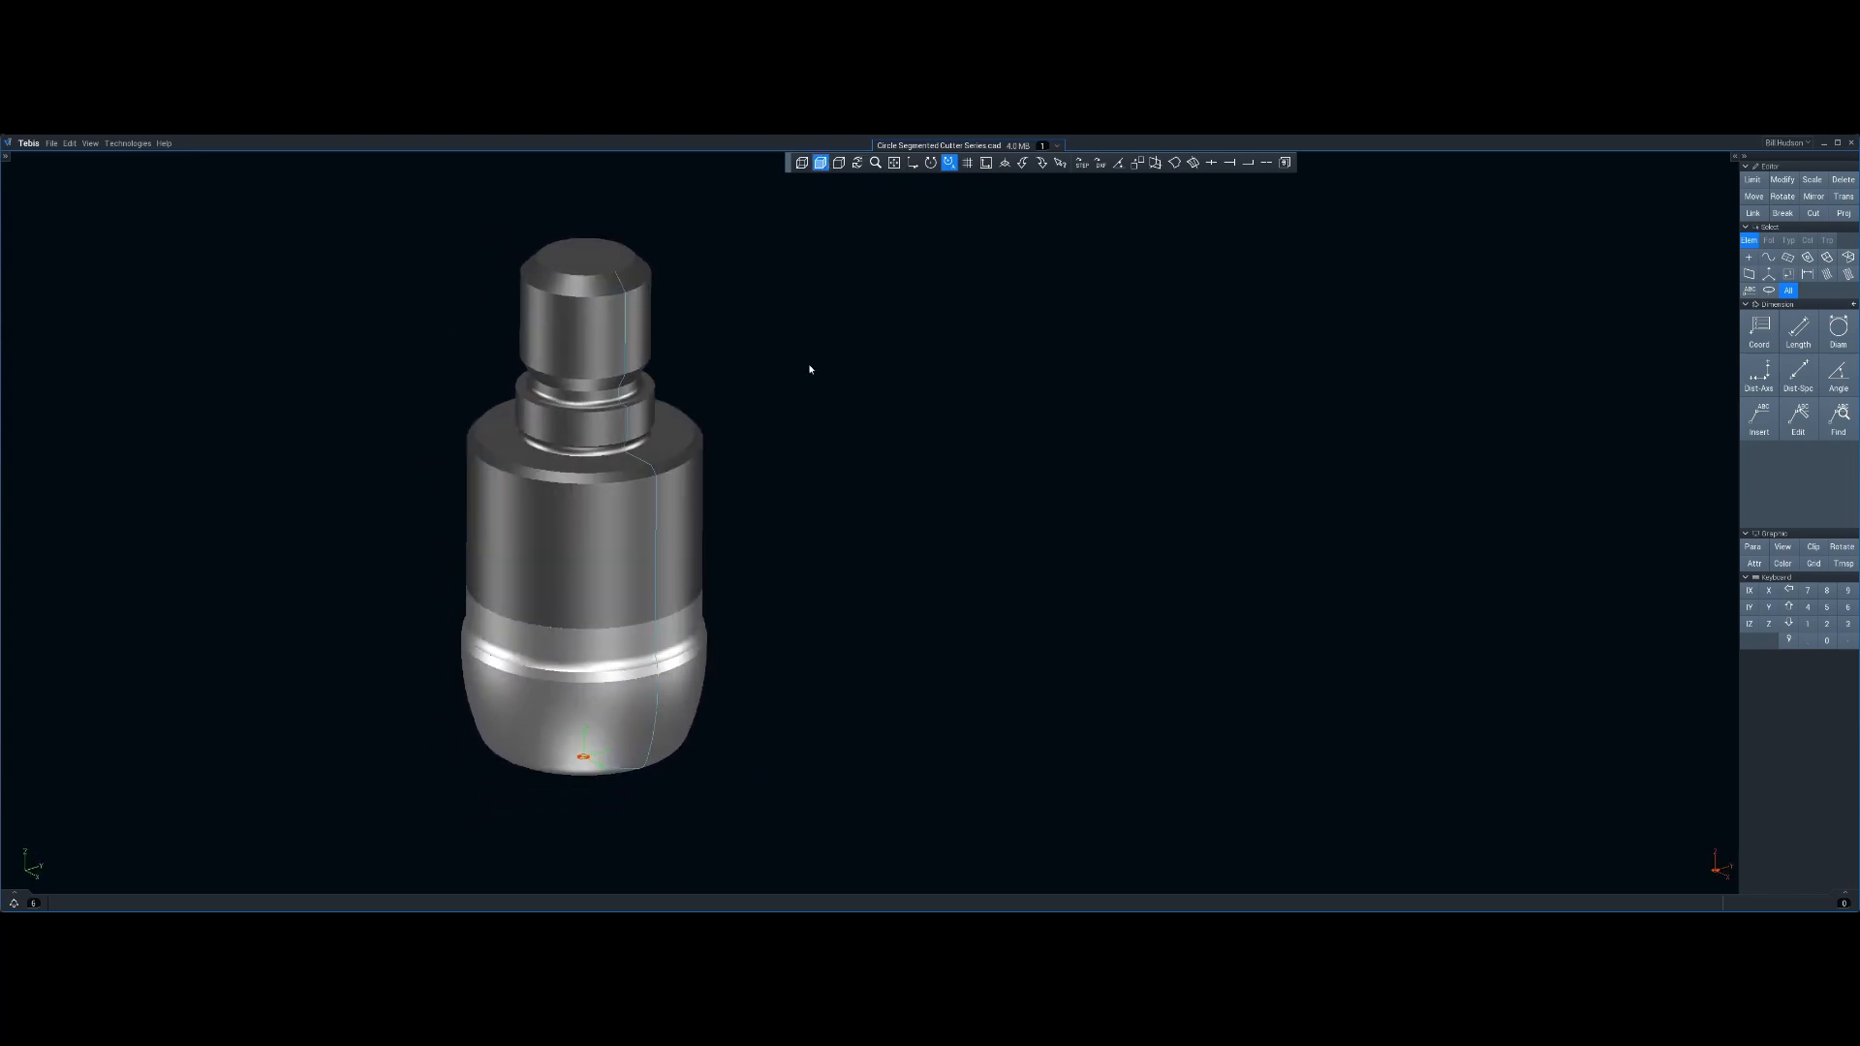
mouse_move(651, 471)
middle_down()
mouse_move(619, 714)
mouse_move(647, 609)
mouse_move(572, 690)
middle_up()
middle_drag(615, 549, 700, 582)
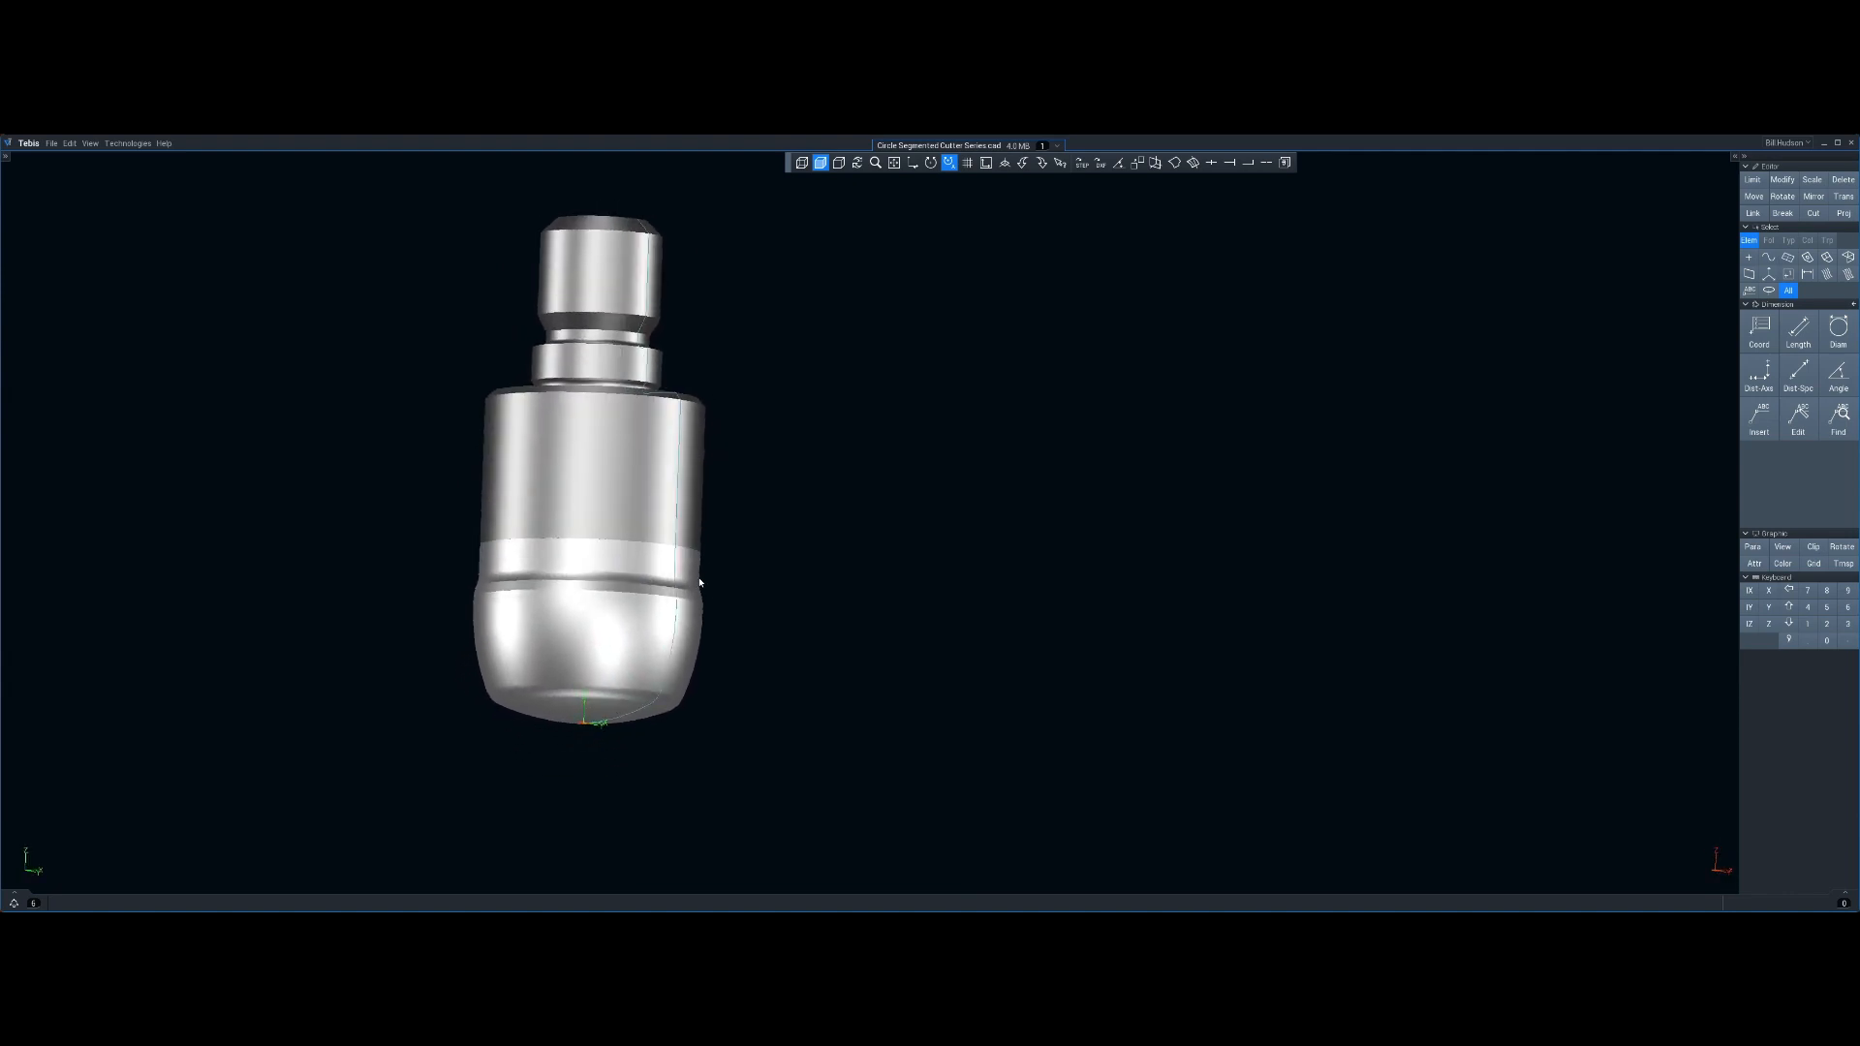
key(y)
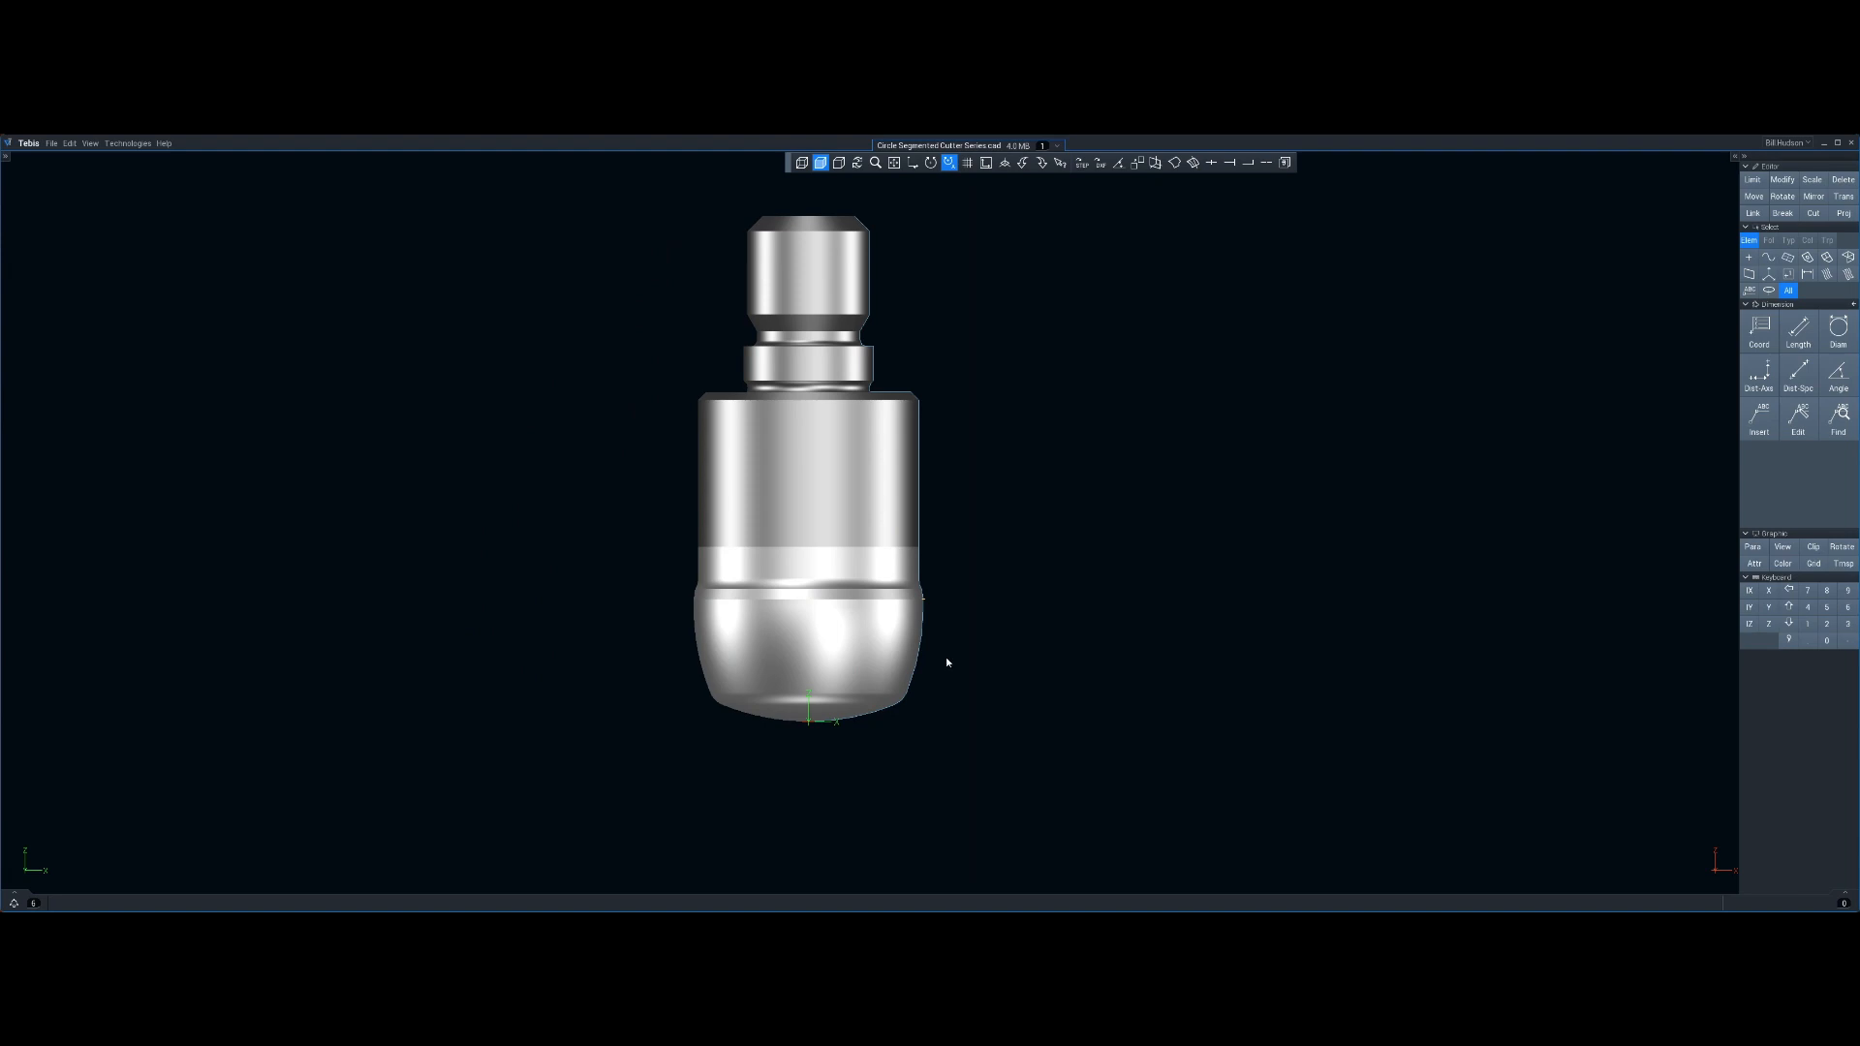
middle_drag(952, 609, 746, 524)
middle_drag(745, 524, 759, 713)
middle_drag(579, 580, 1009, 635)
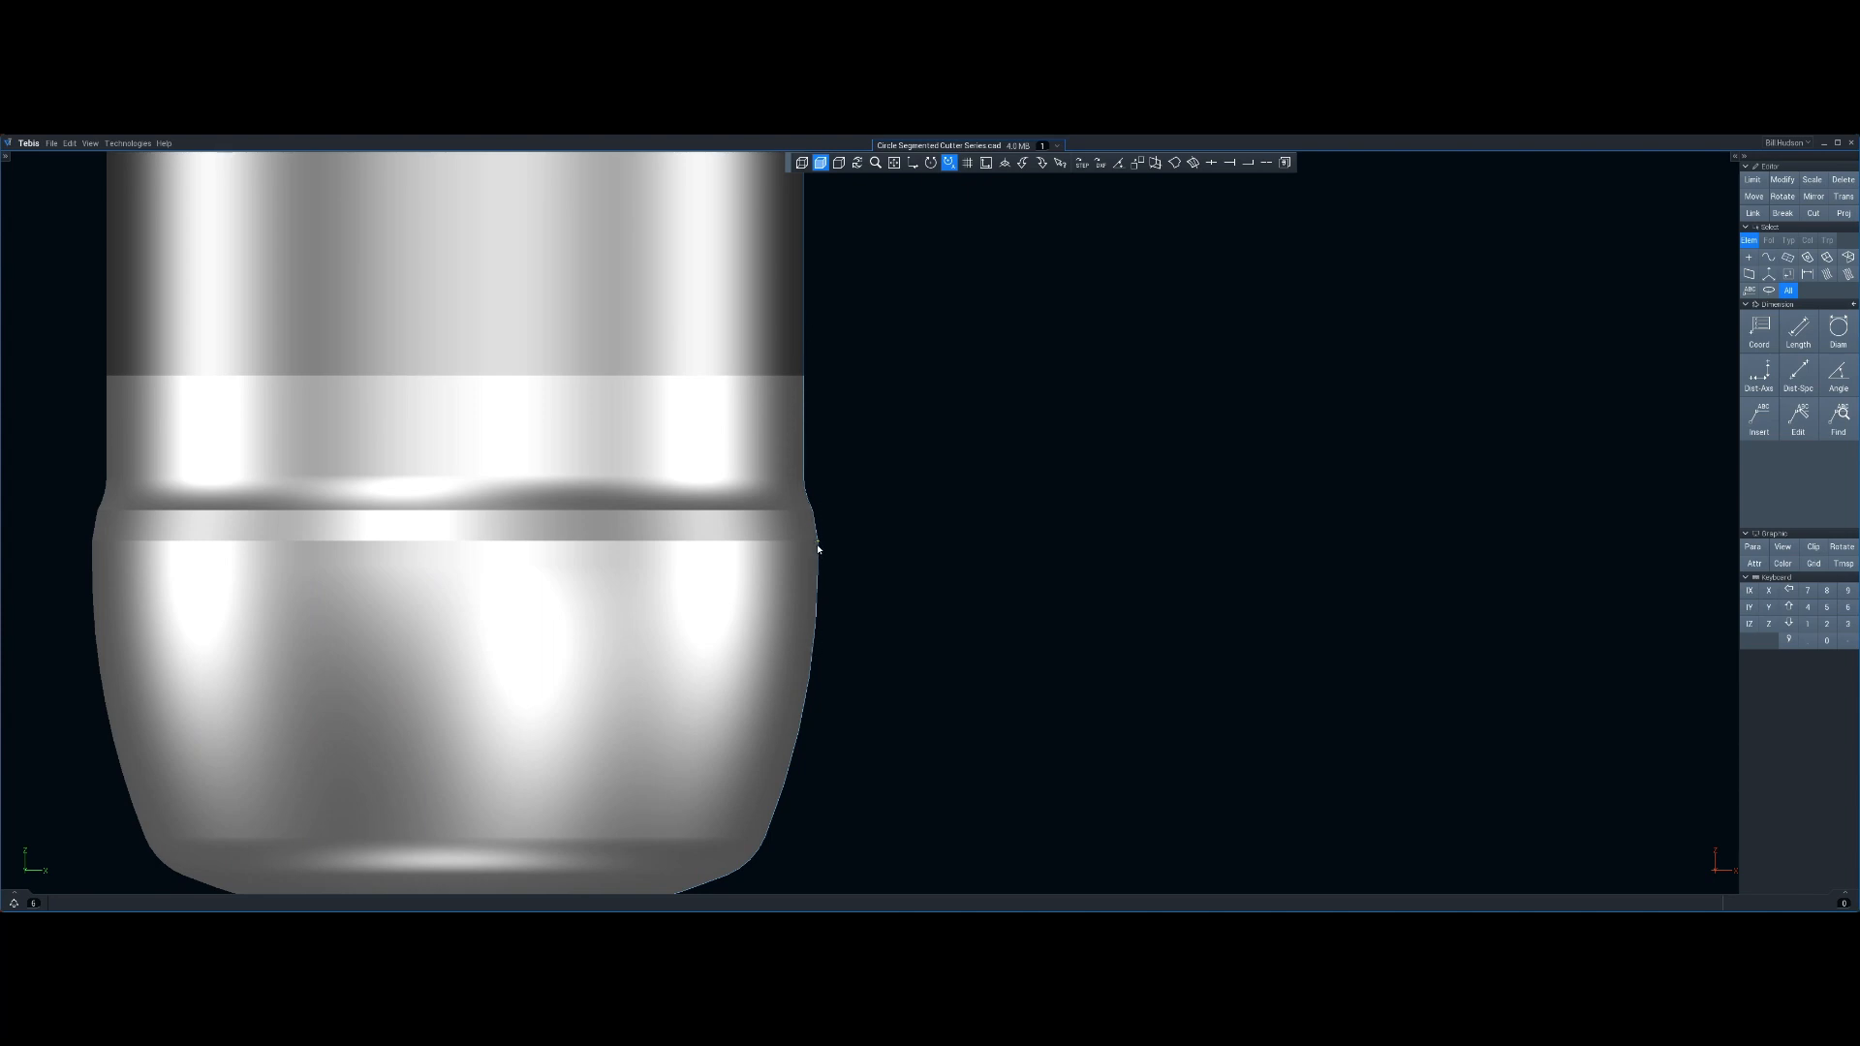
scroll(938, 640, down, 5)
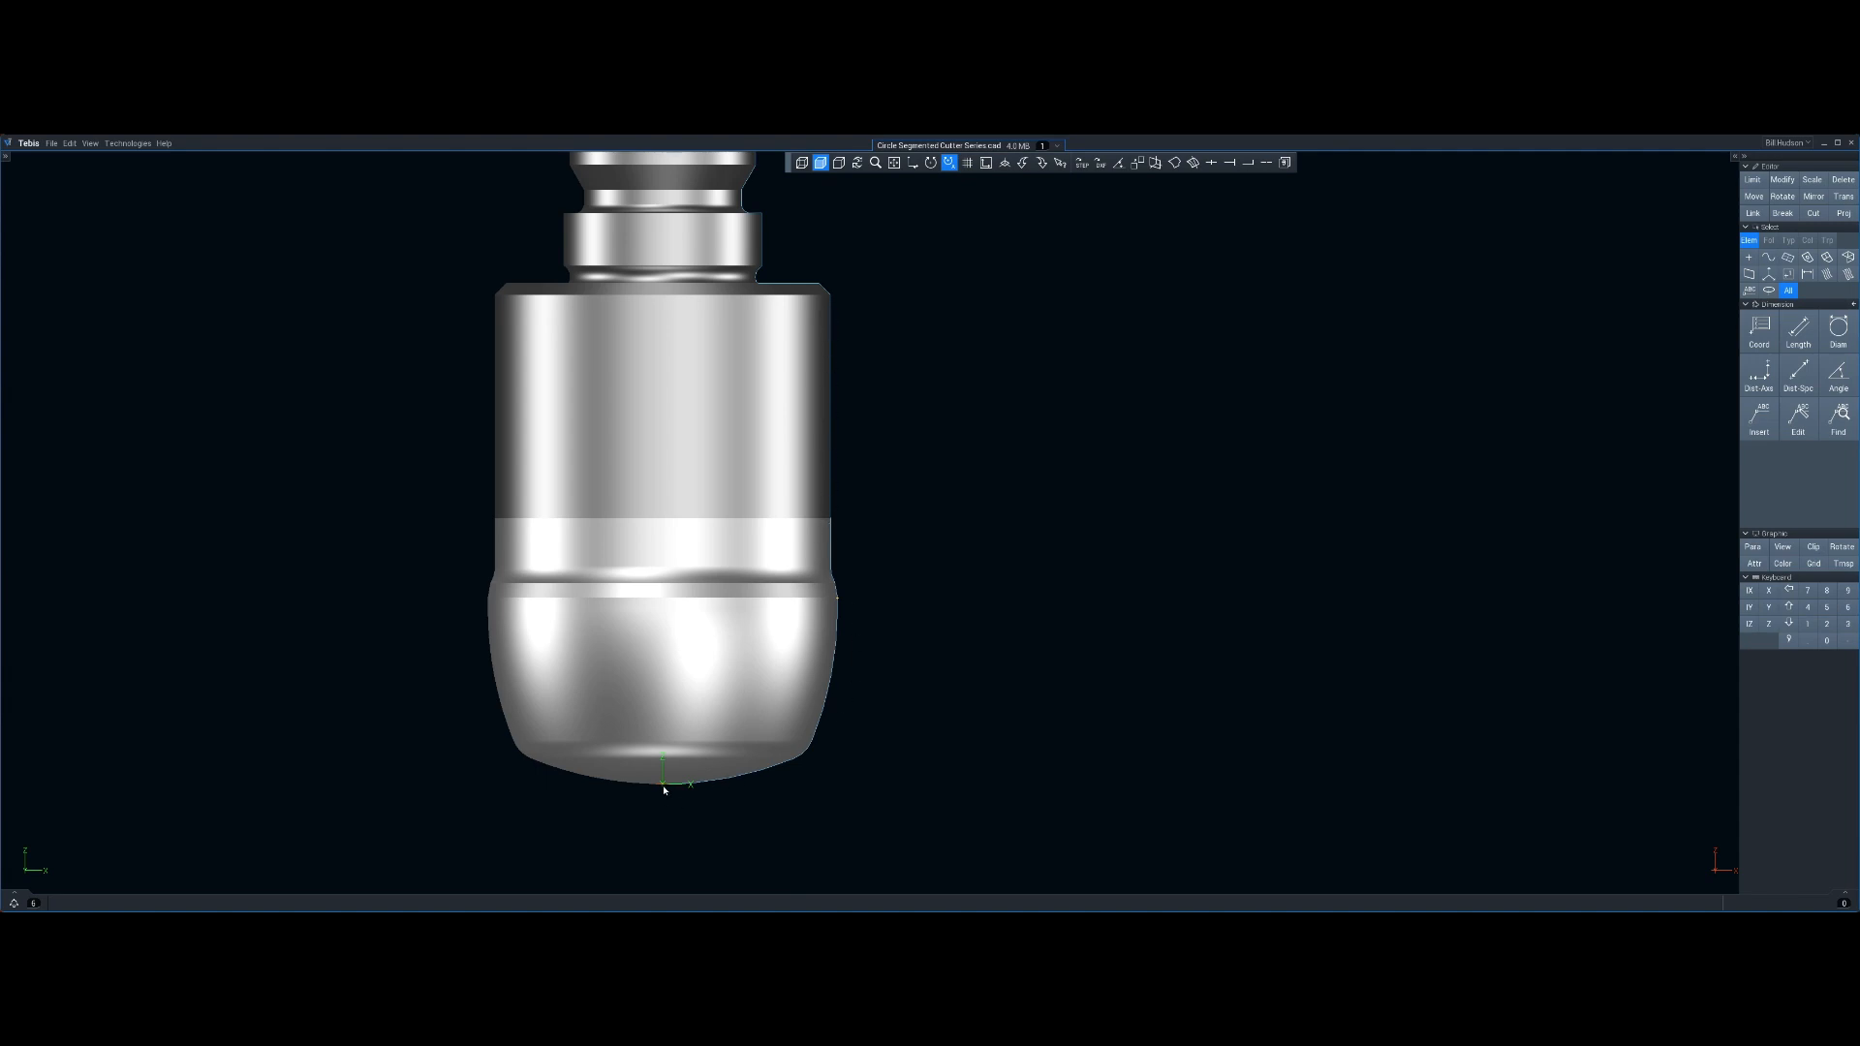
middle_drag(1019, 614, 954, 615)
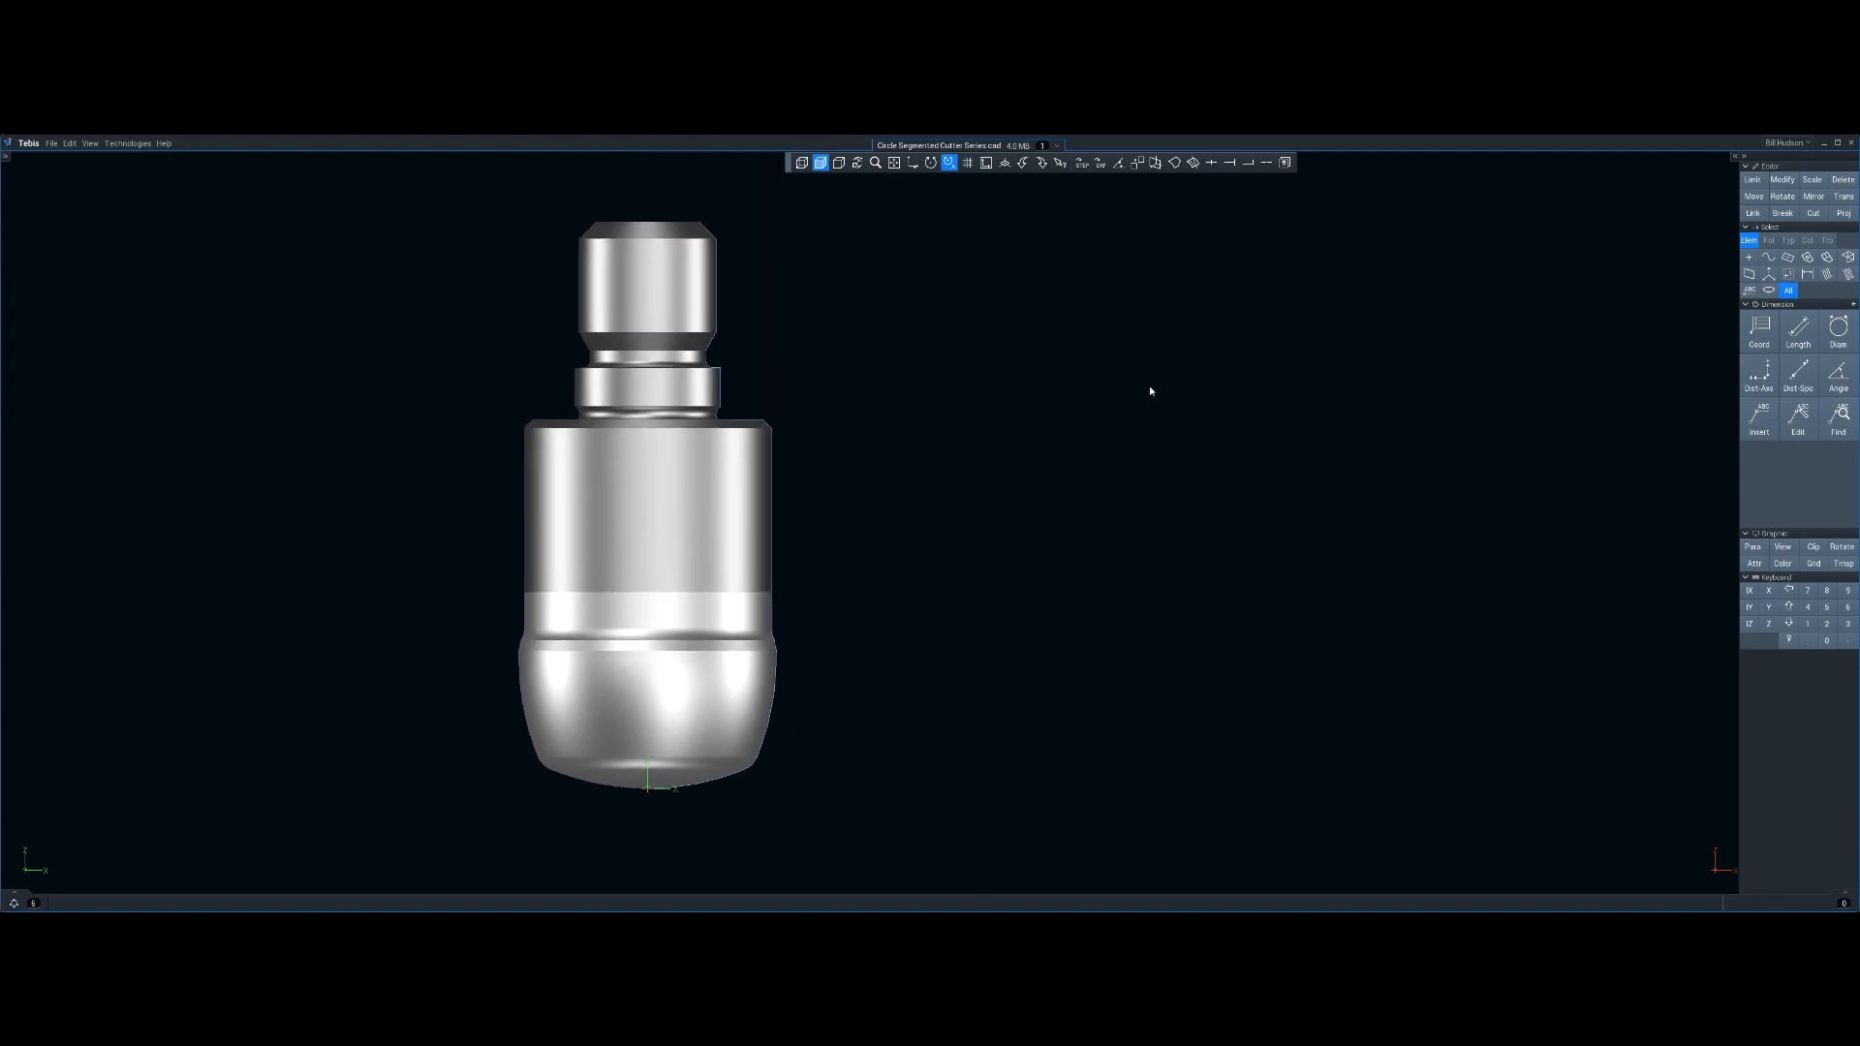
Add coordinate dimensions to three points on the cutter's top, shoulder and lower body edges
click(1758, 329)
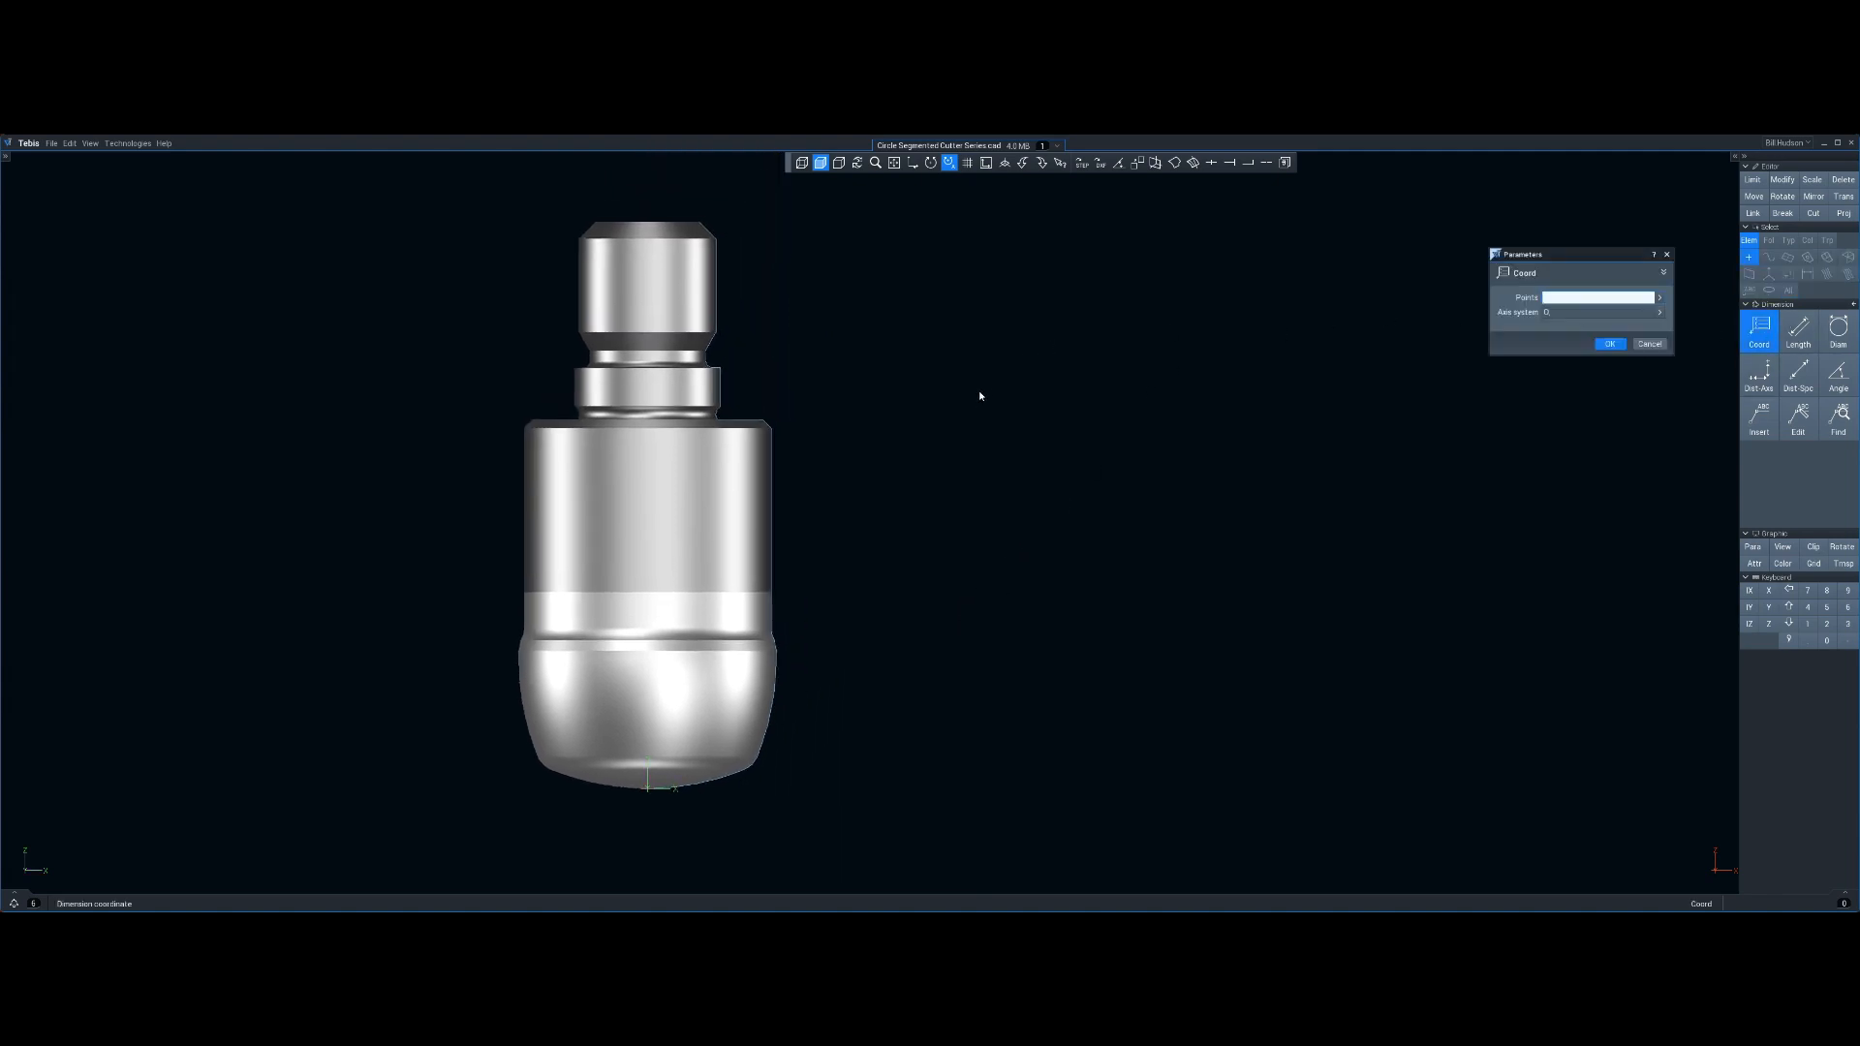
middle_drag(979, 396, 936, 437)
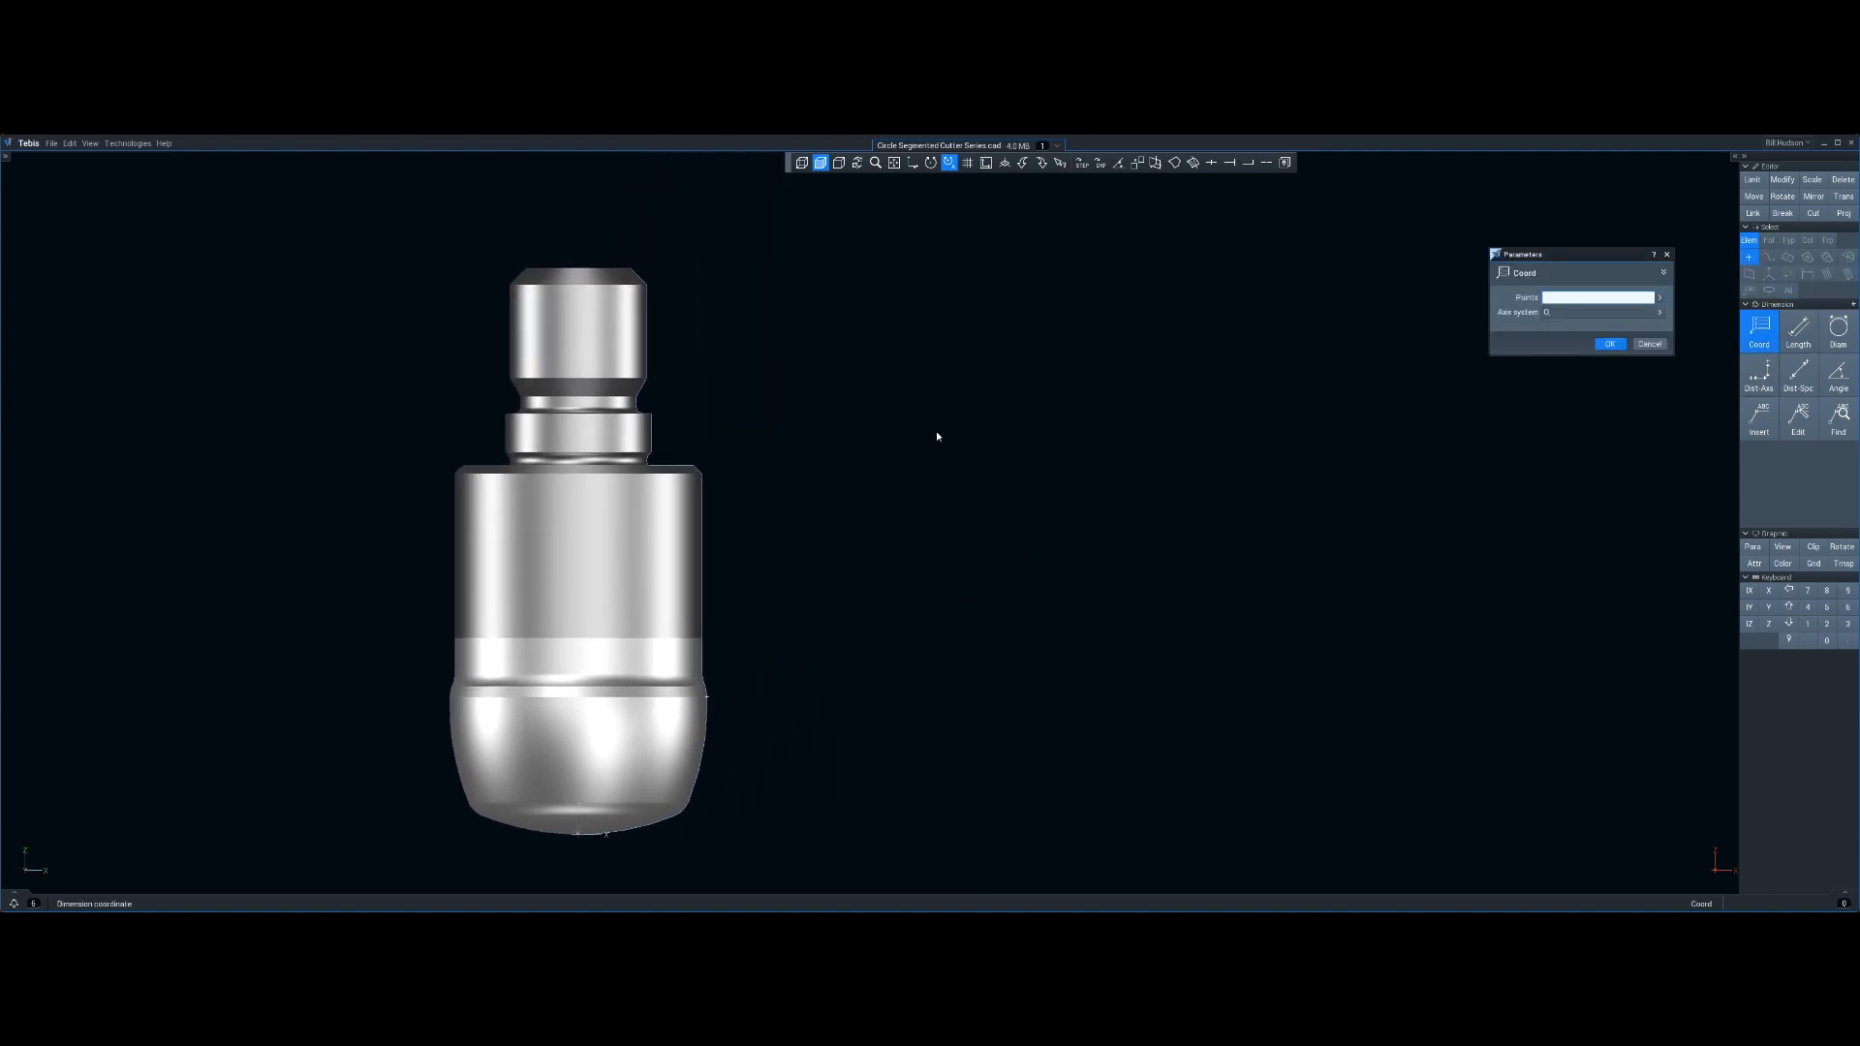
click(631, 273)
click(693, 470)
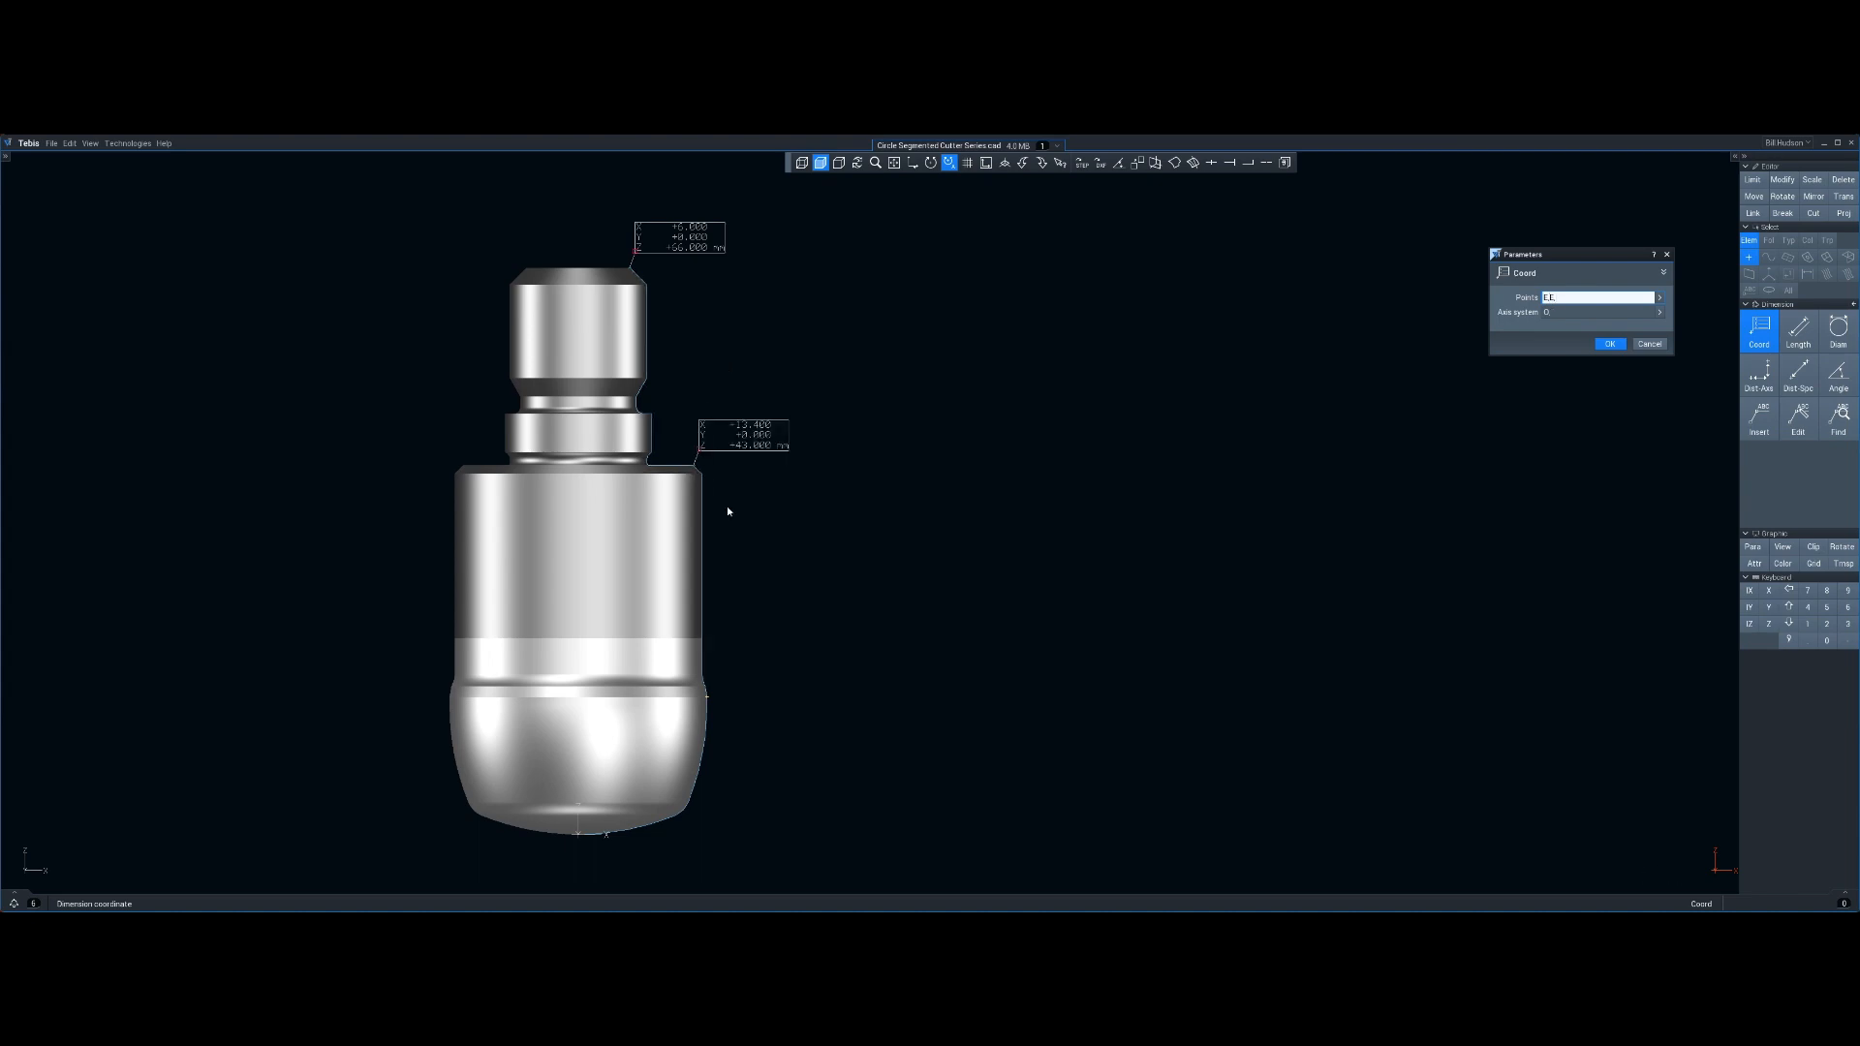
click(708, 699)
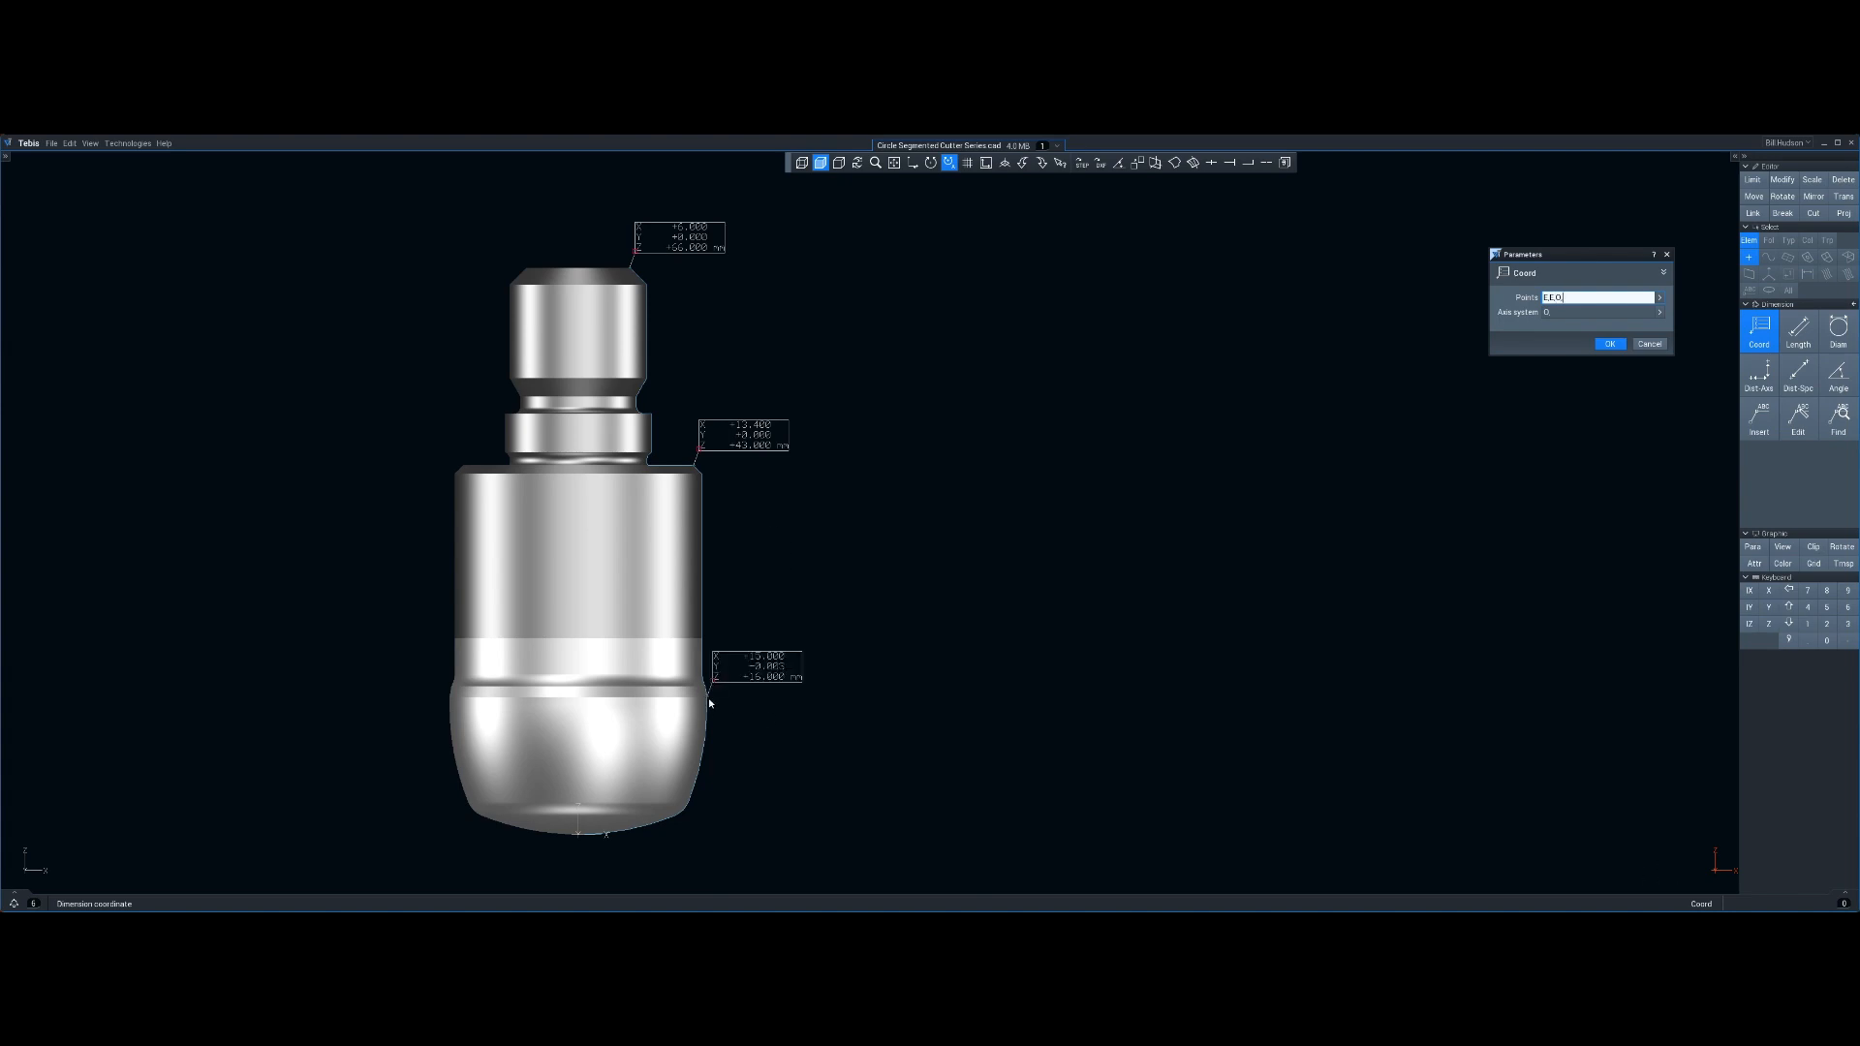
click(1609, 343)
middle_drag(810, 568, 756, 556)
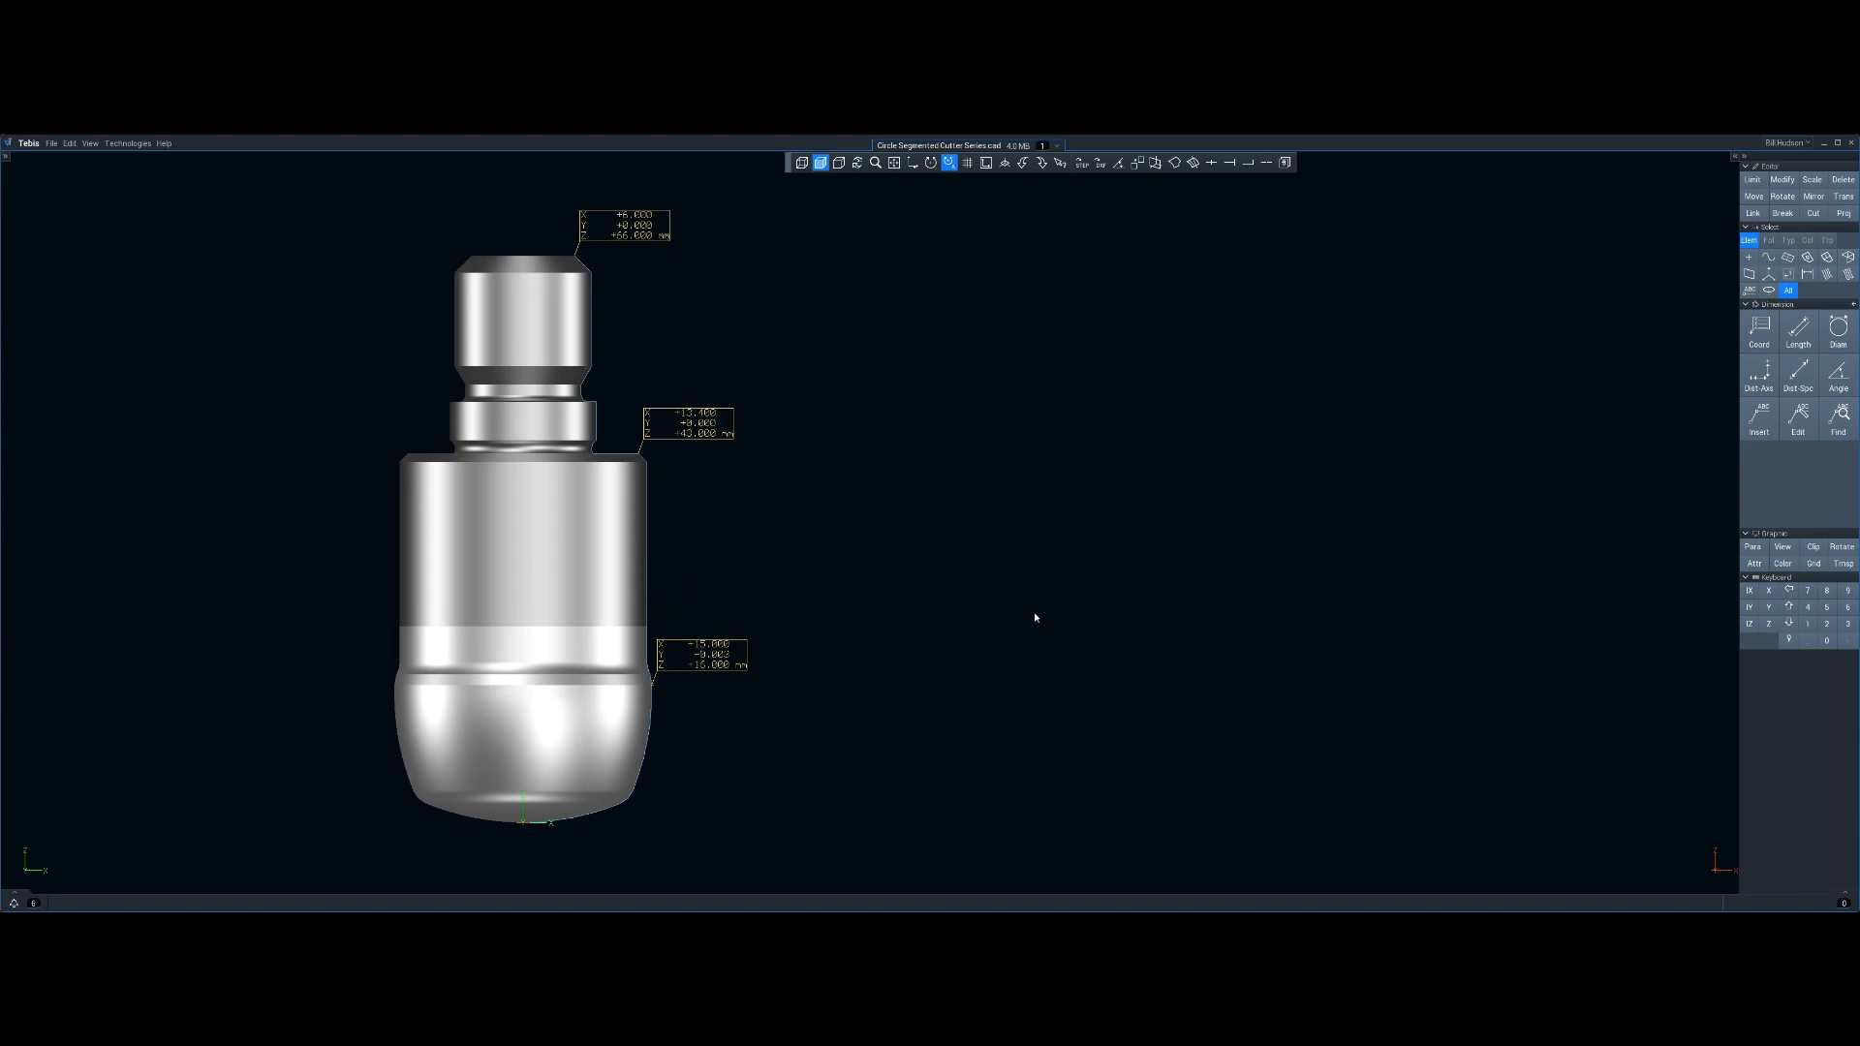
Move the profile curve along the Z axis with the Move command
click(1753, 195)
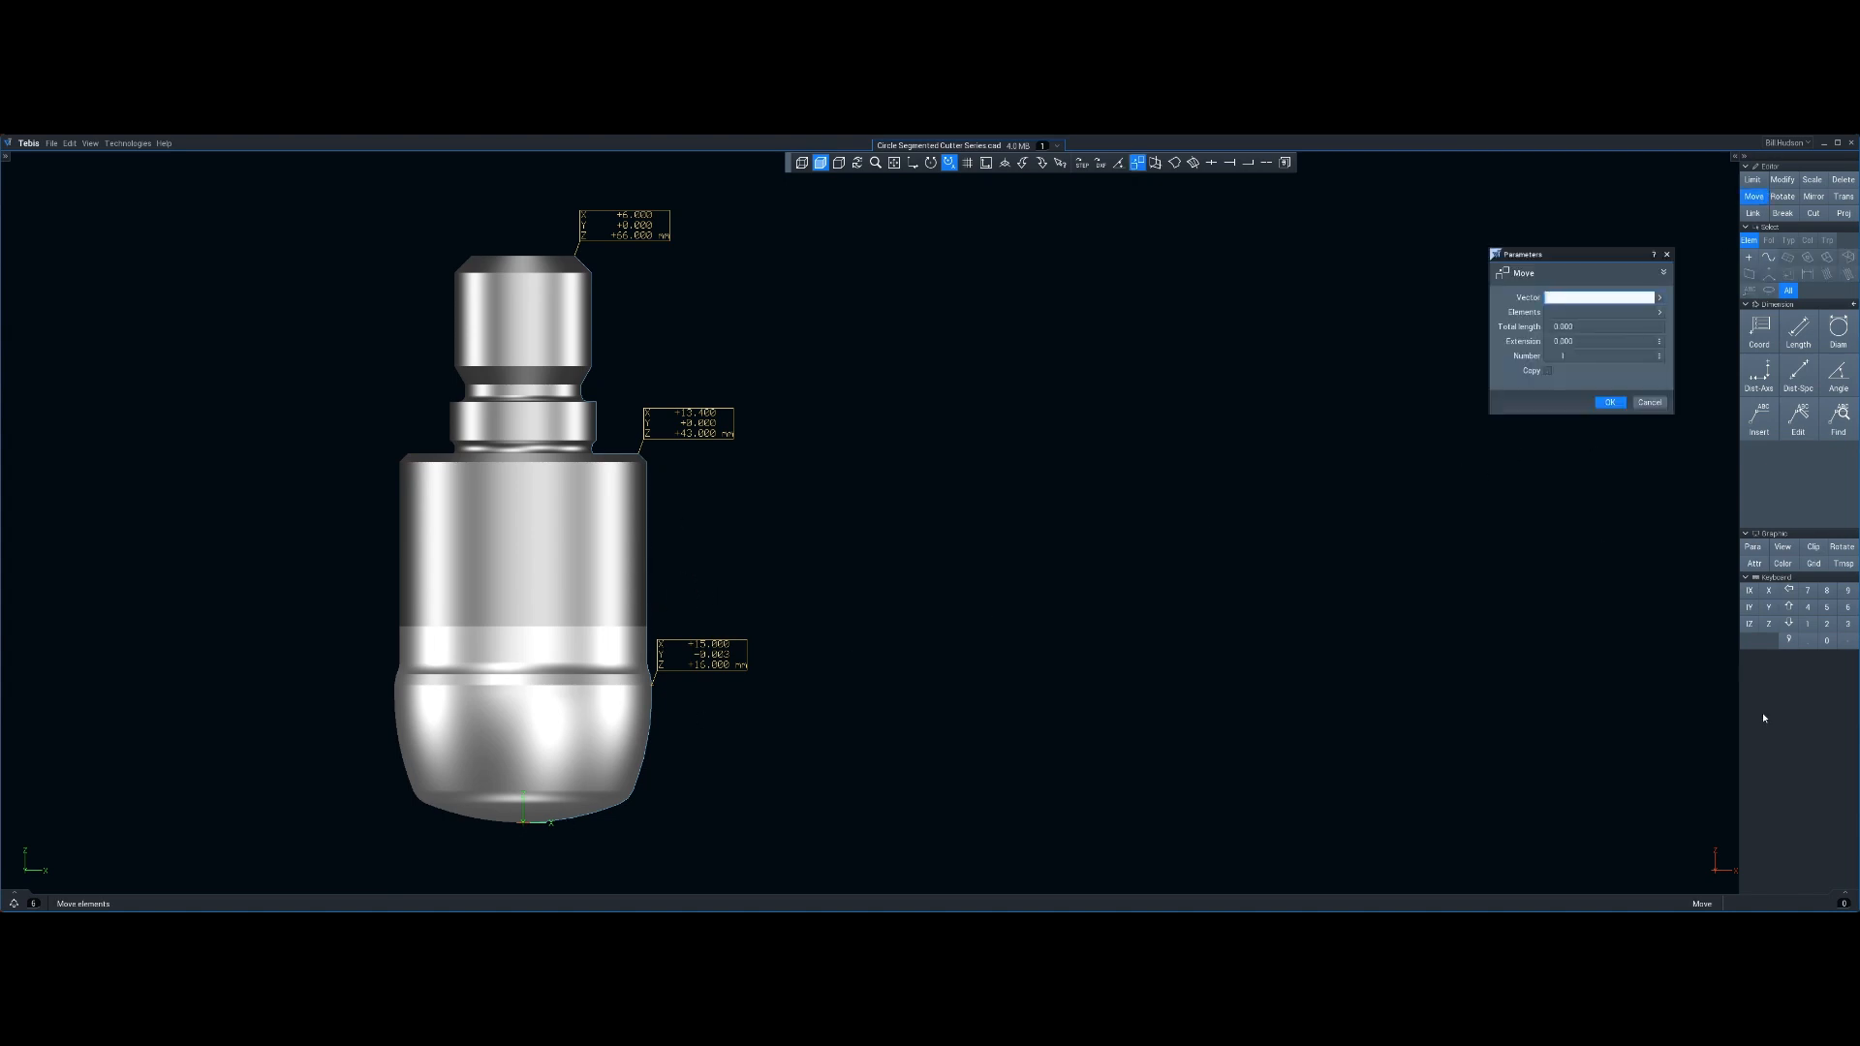
click(1768, 624)
click(1846, 641)
click(1807, 624)
key(Return)
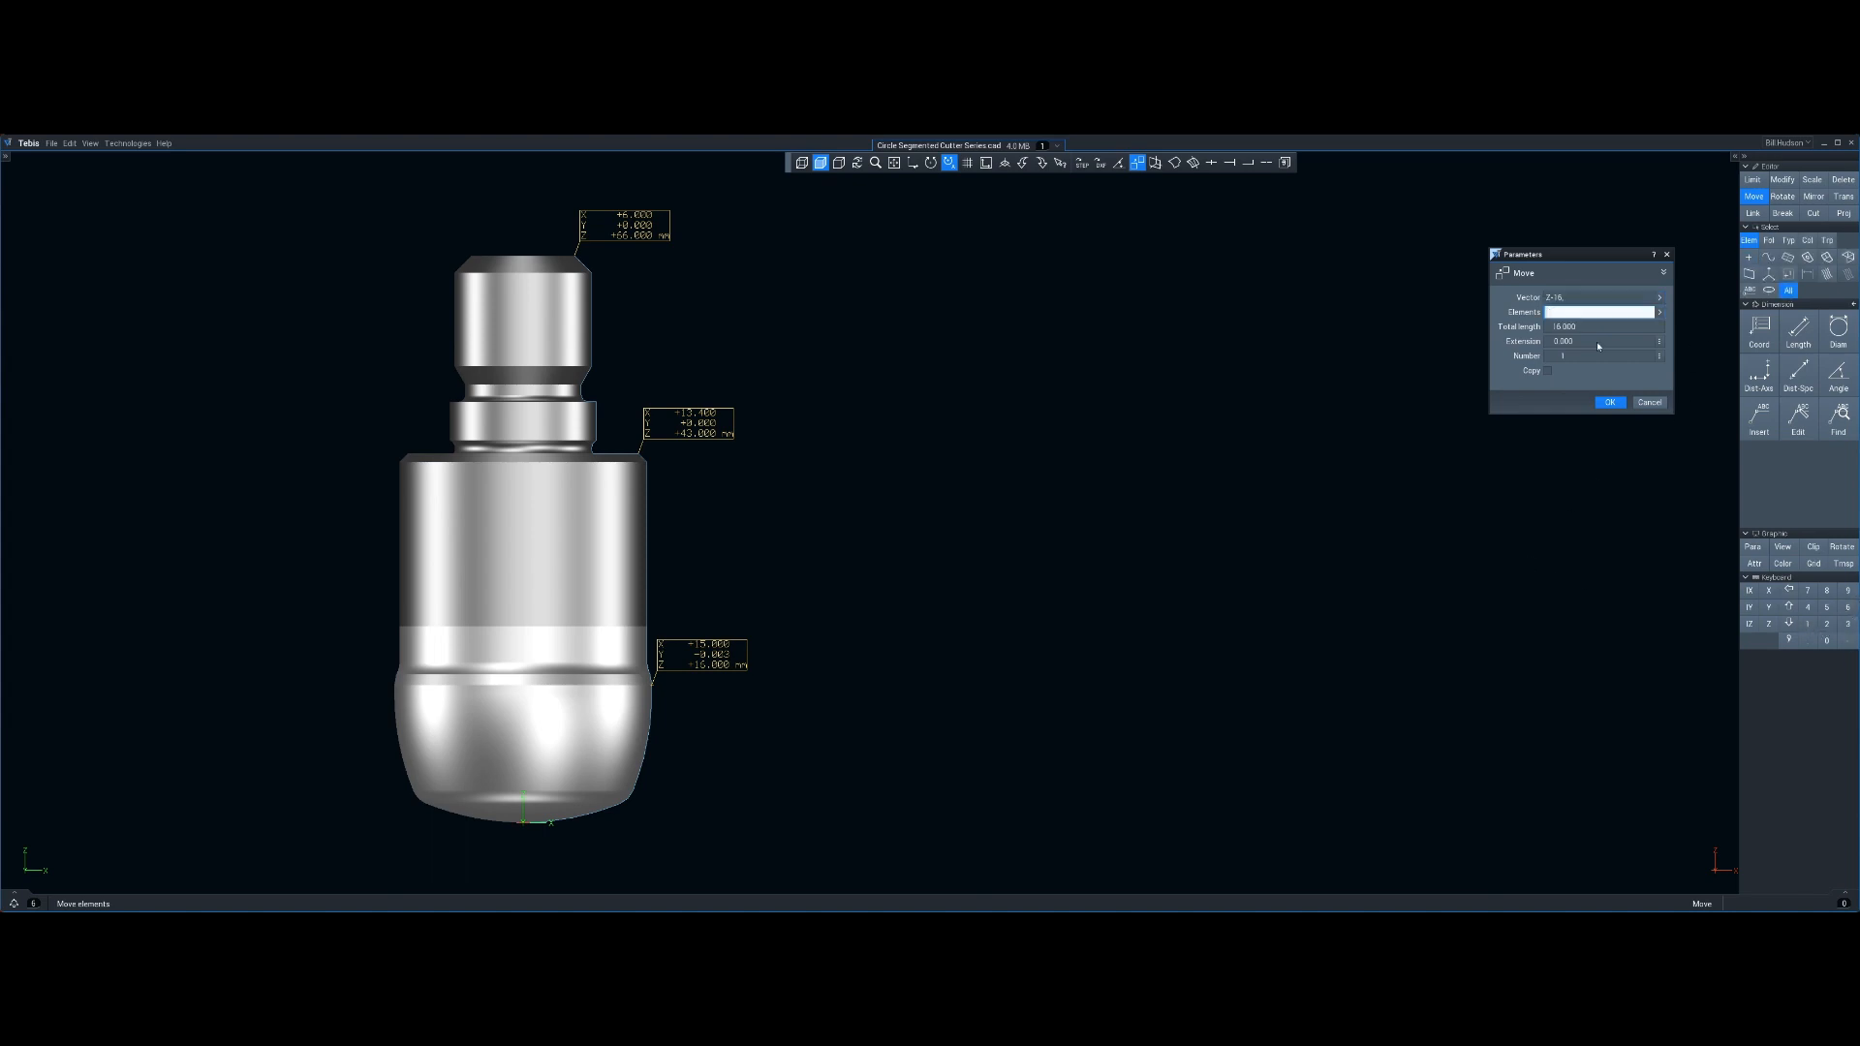
middle_drag(893, 739, 925, 696)
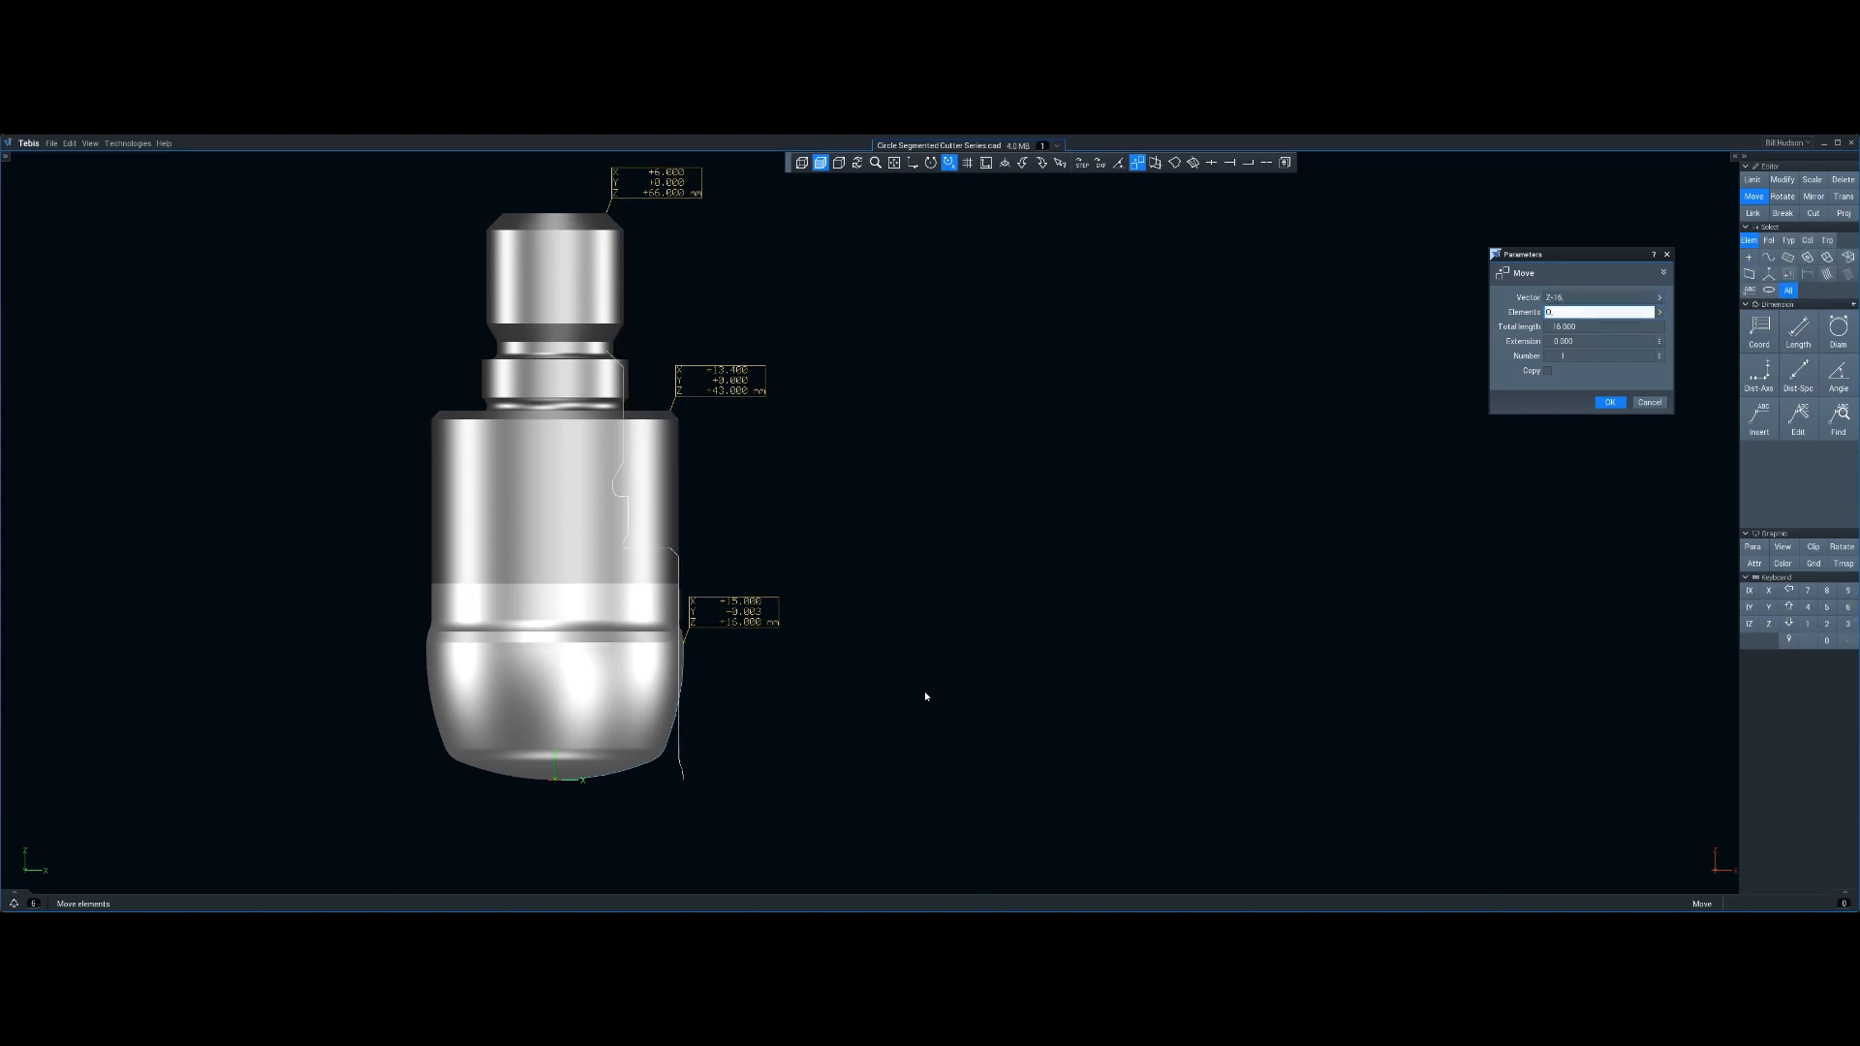
click(1610, 403)
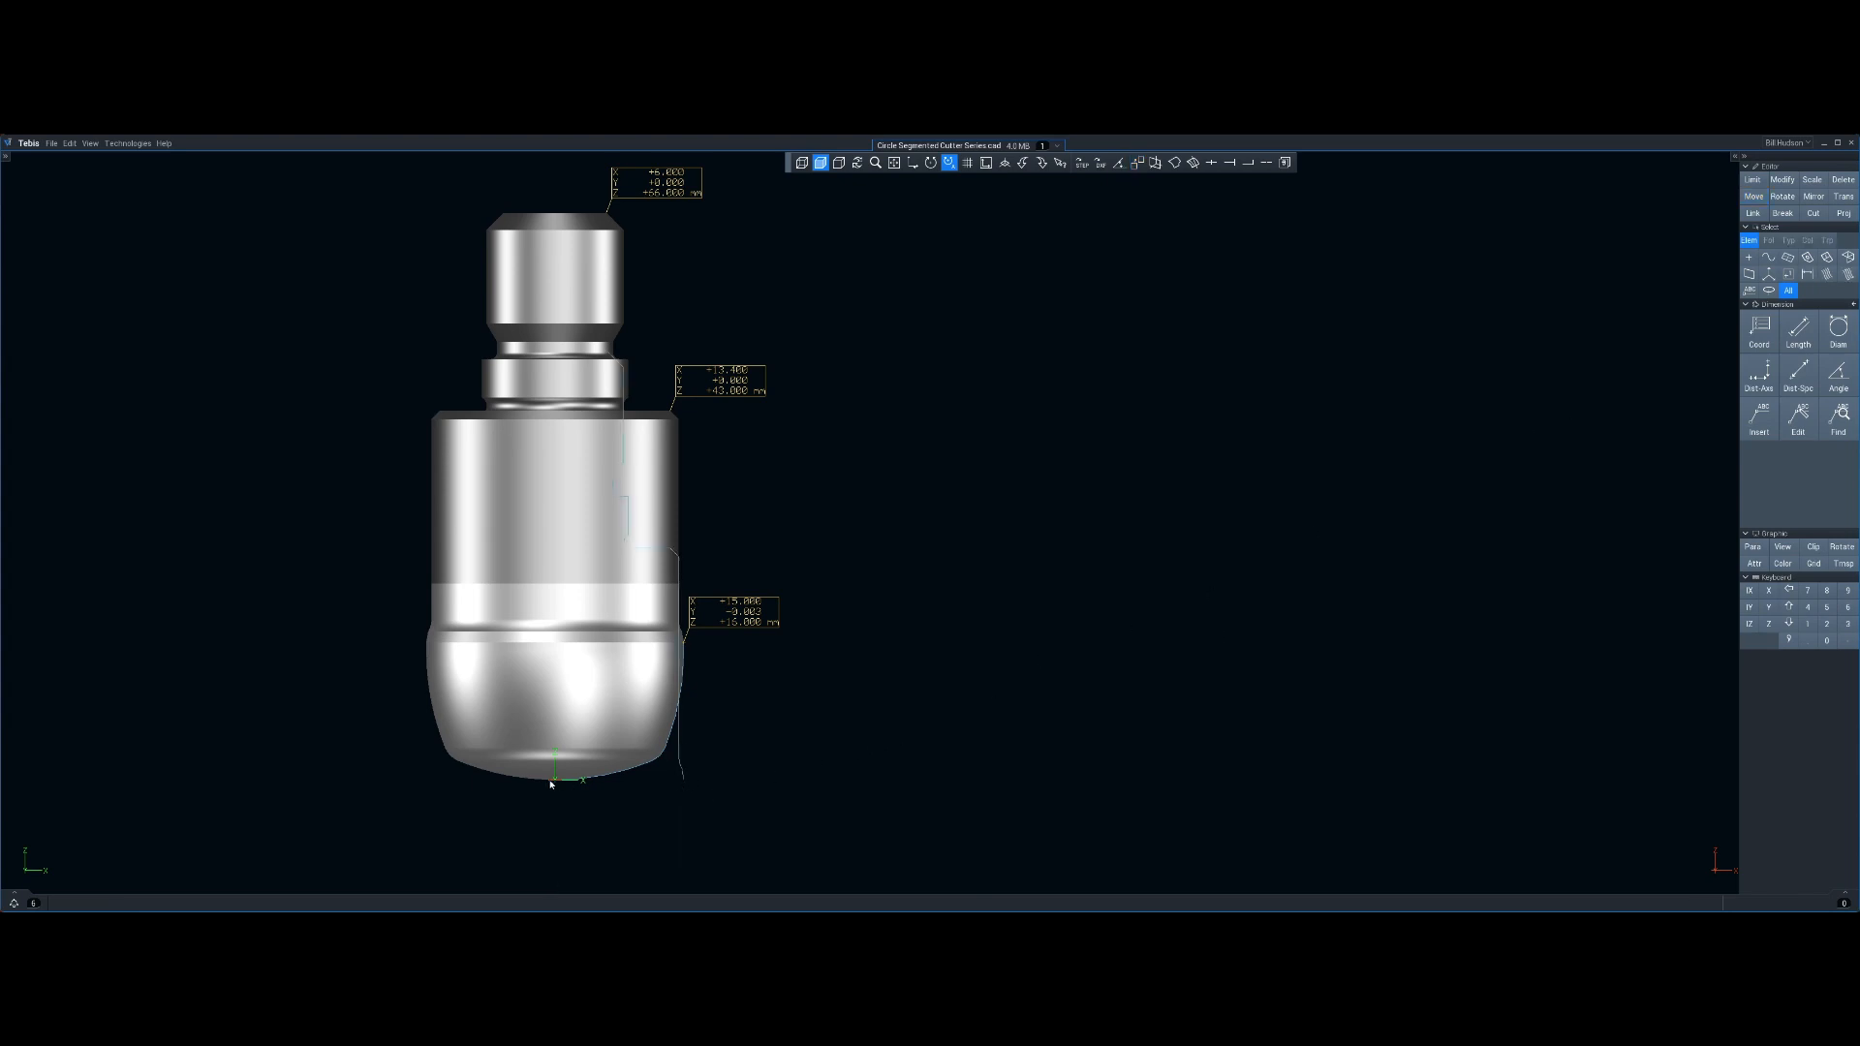
Inspect the profile curve against the cutter from top and front views
scroll(801, 766, down, 1)
middle_drag(821, 720, 798, 764)
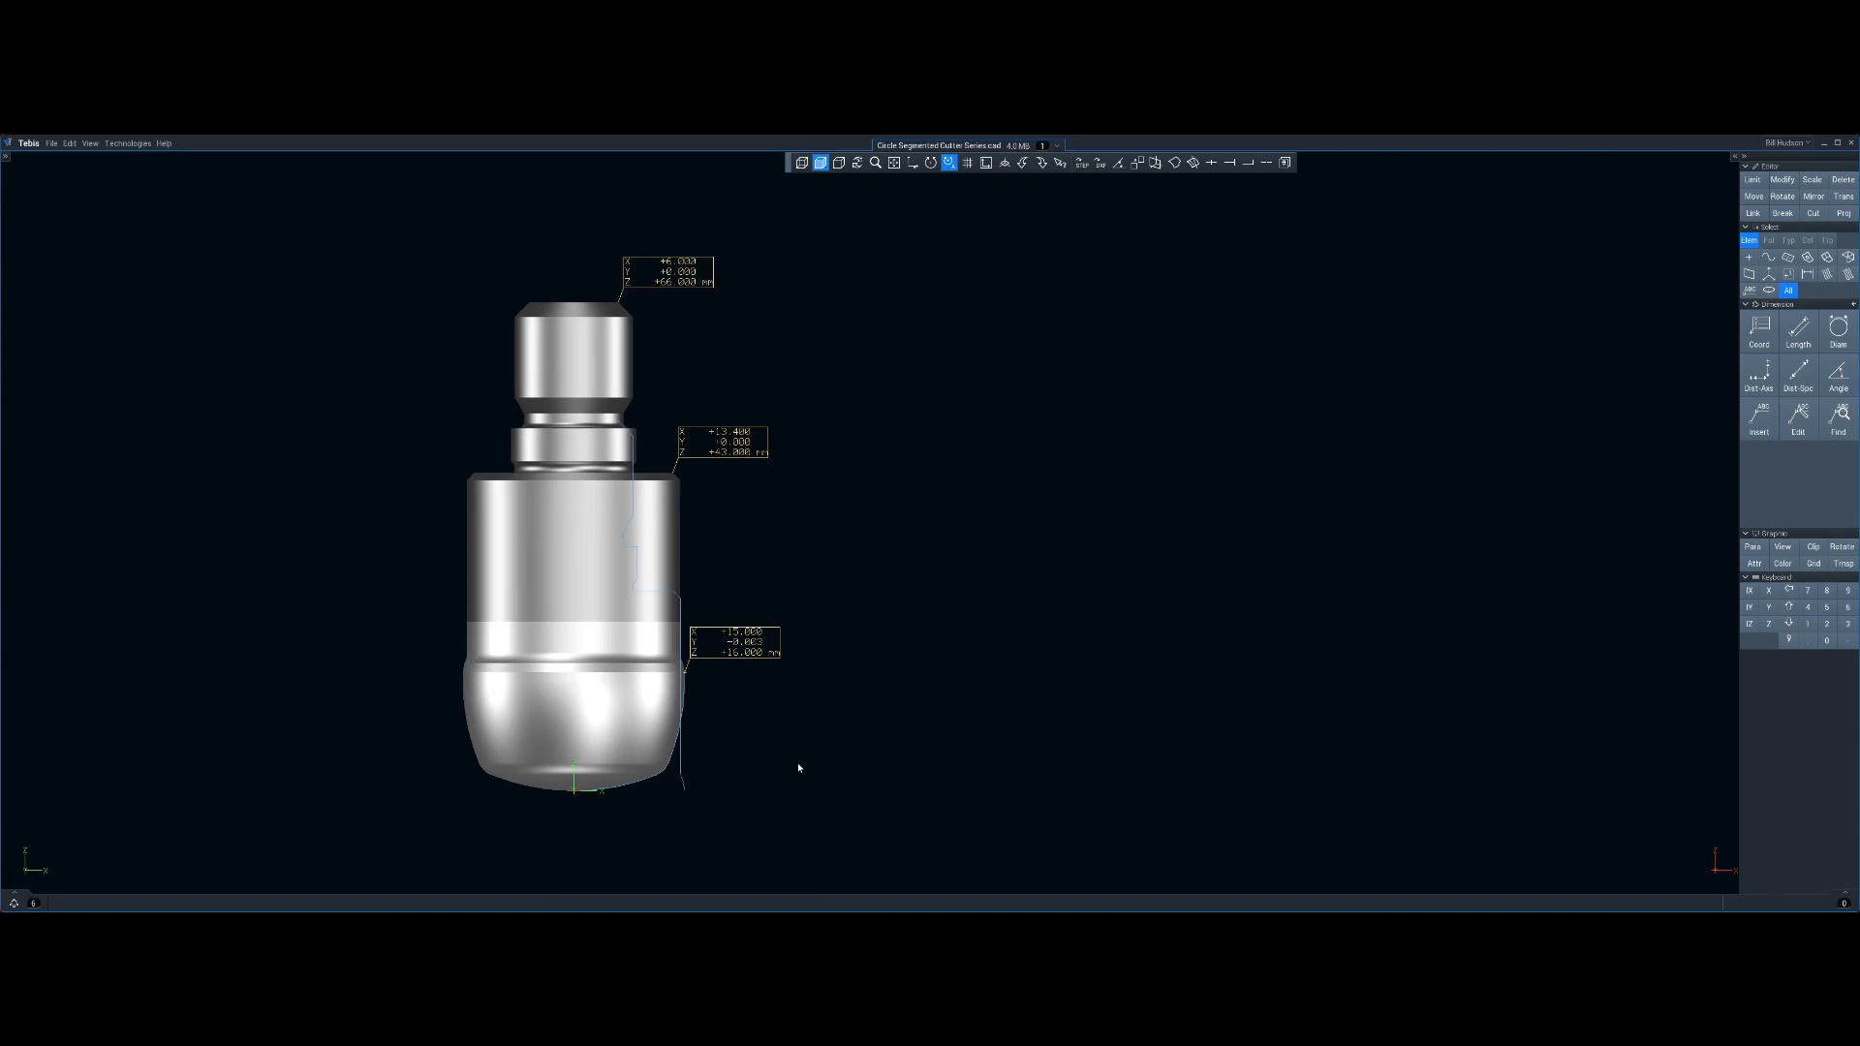
mouse_move(798, 764)
middle_down()
mouse_move(813, 791)
mouse_move(794, 777)
middle_up()
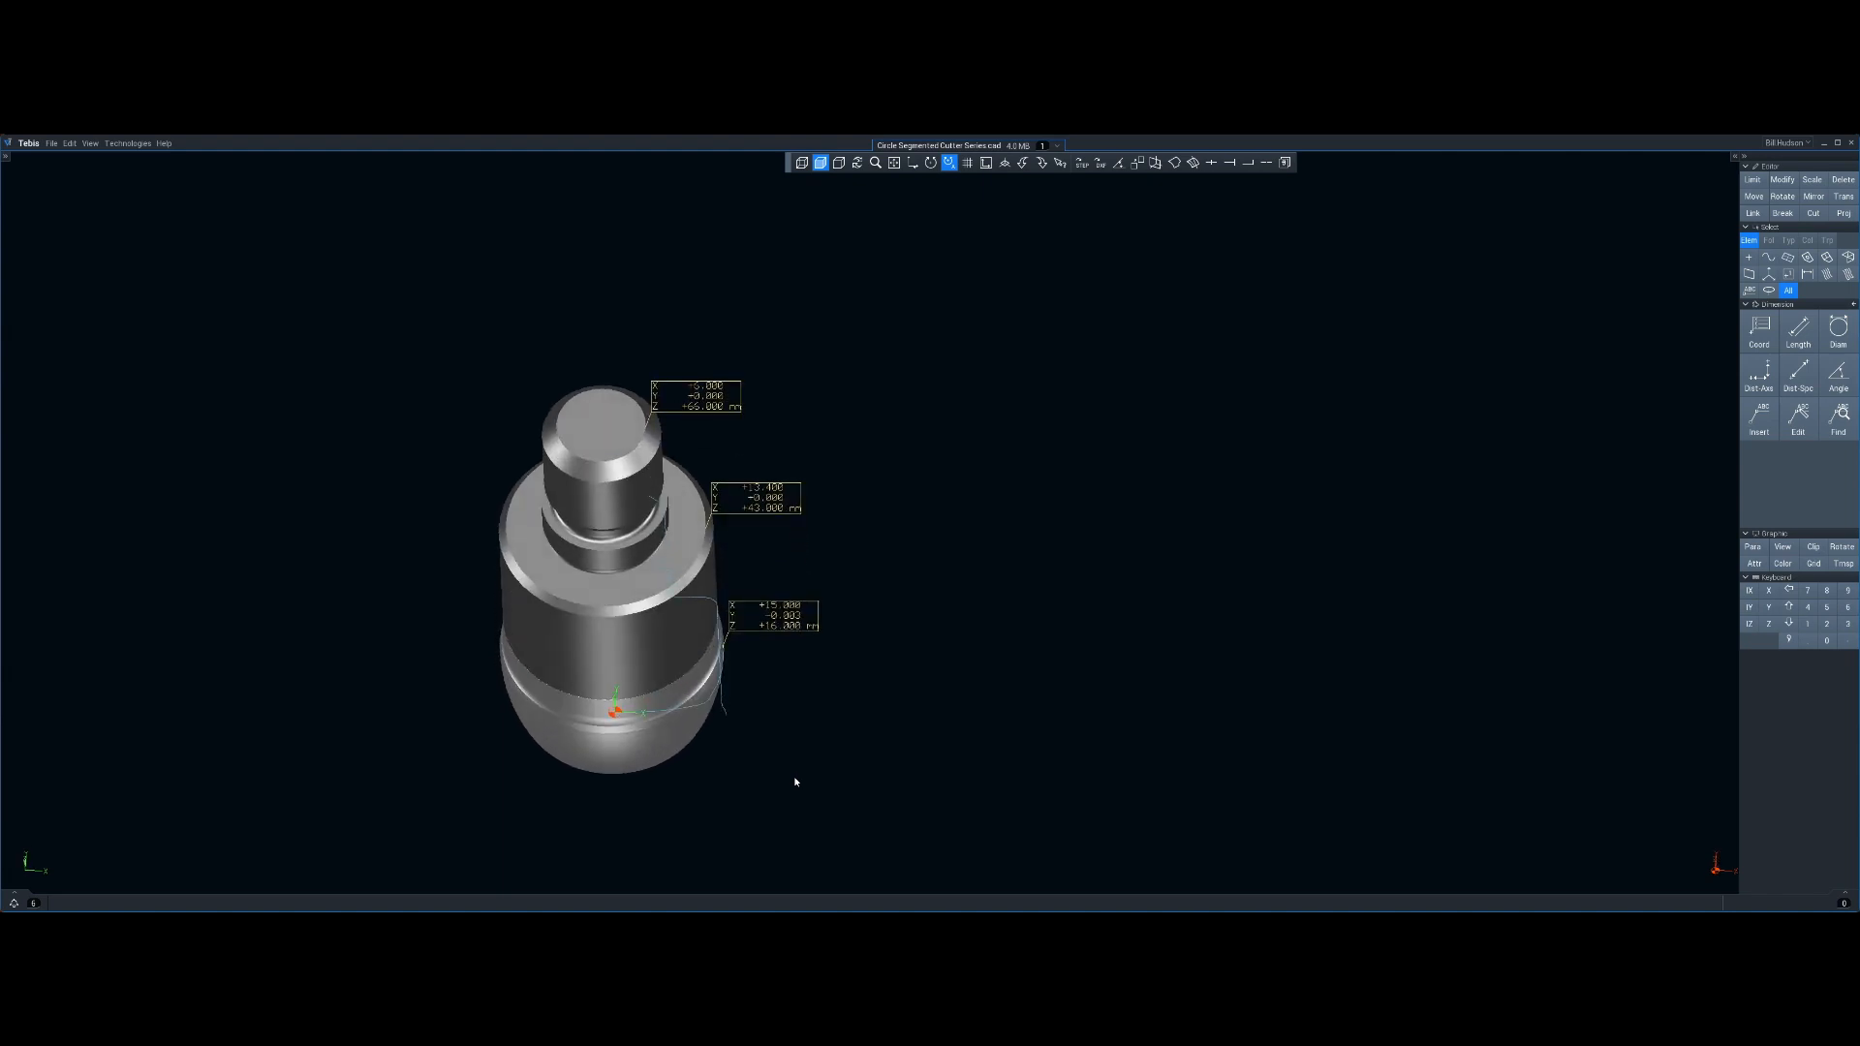
key(z)
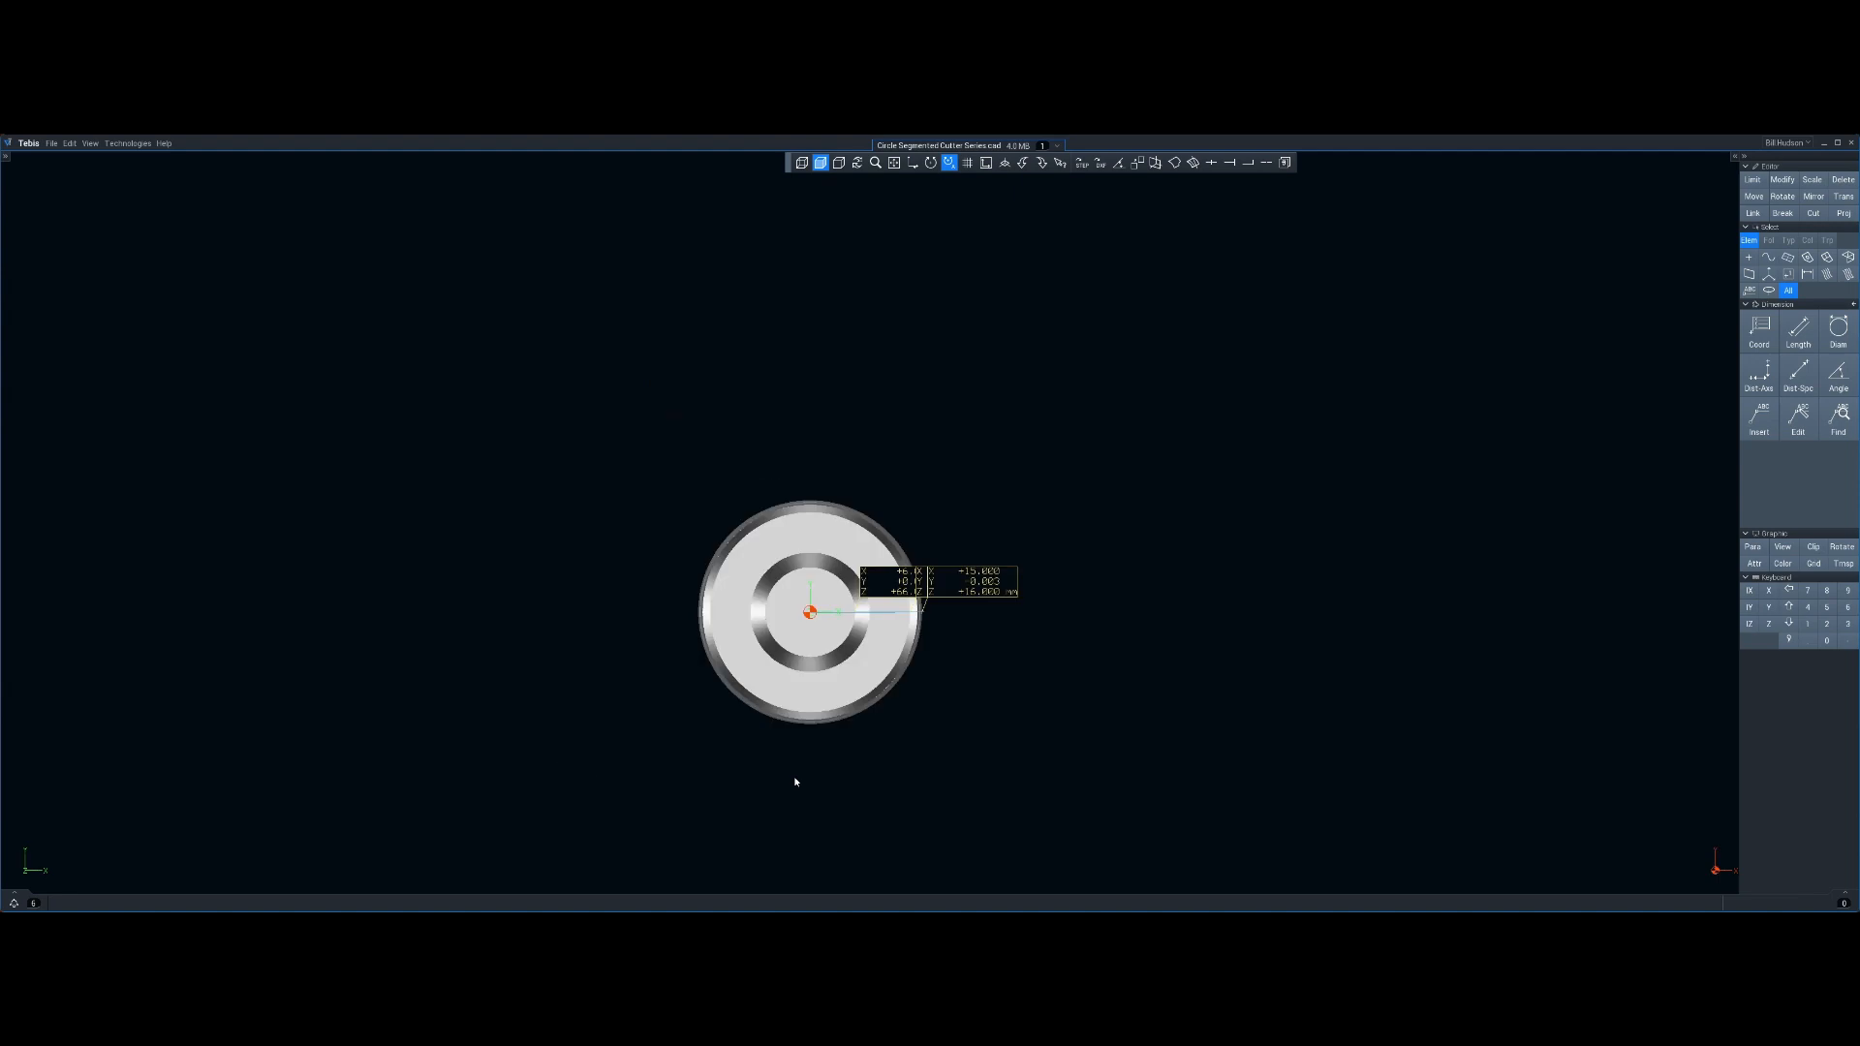
key(y)
middle_drag(883, 744, 609, 770)
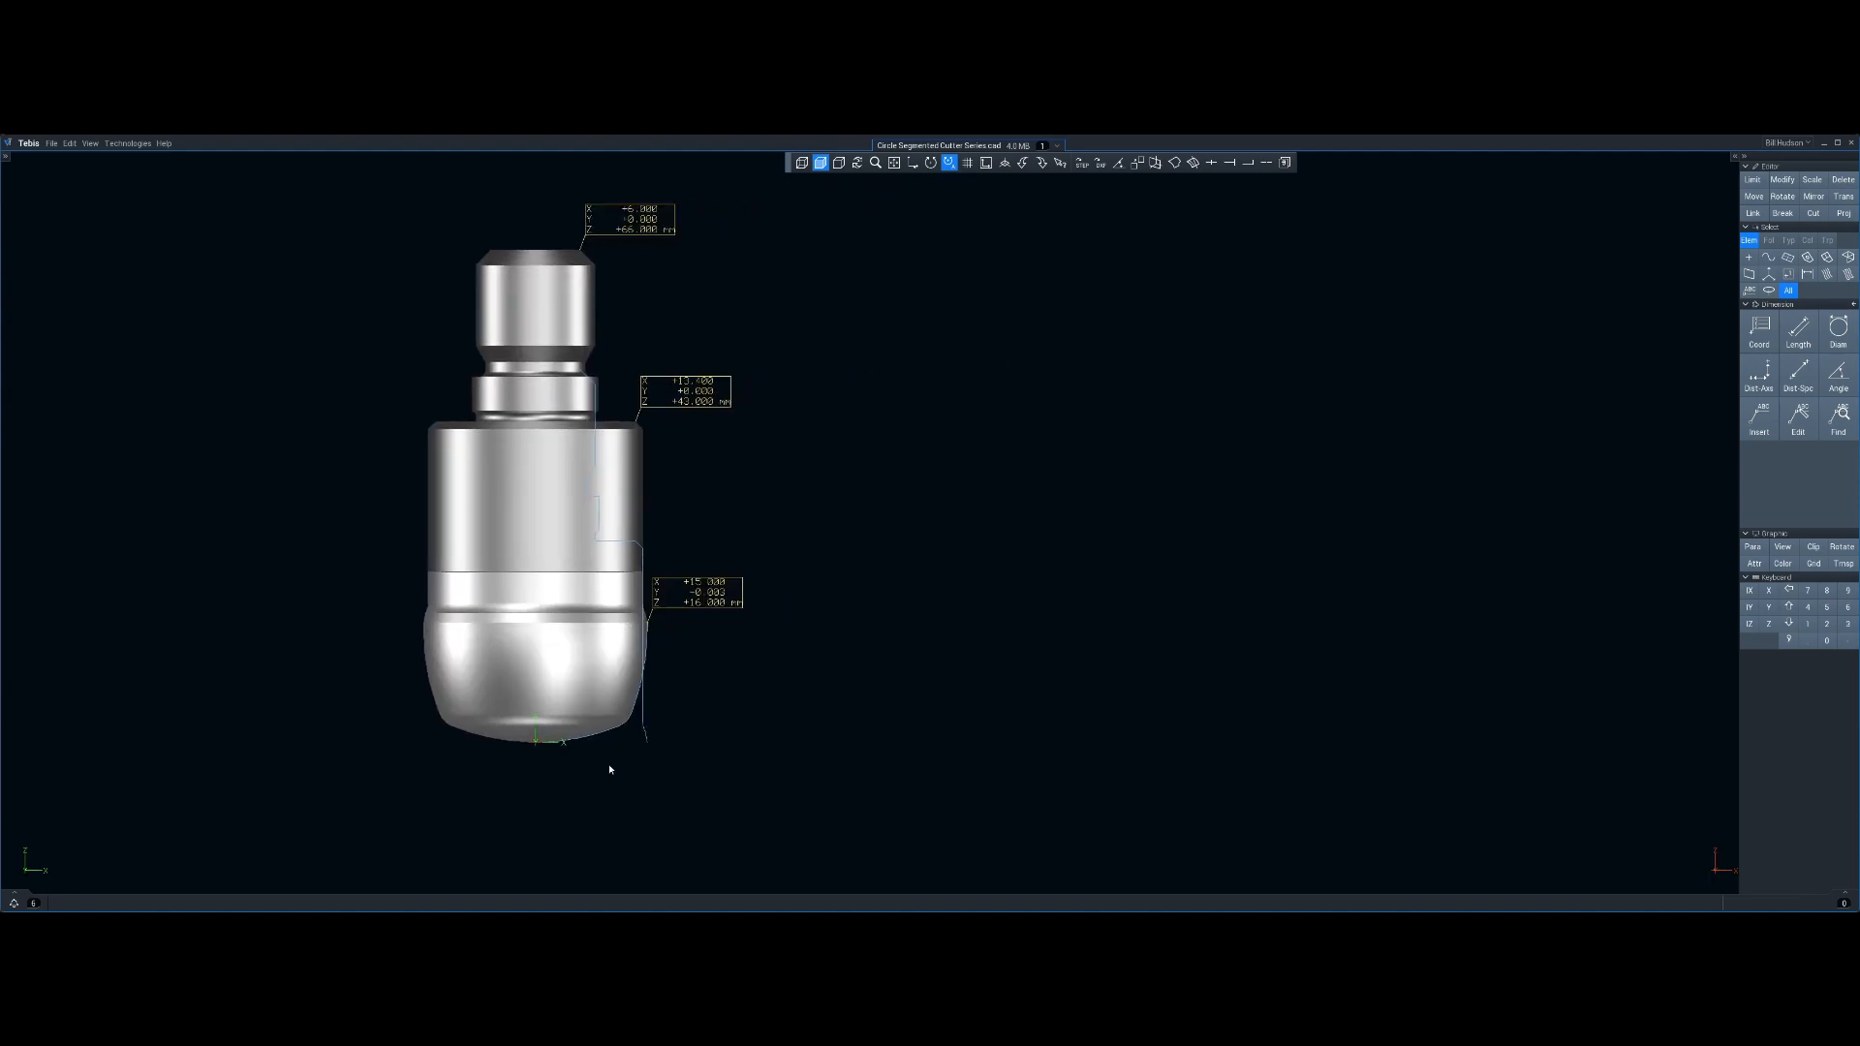
middle_drag(722, 478, 661, 516)
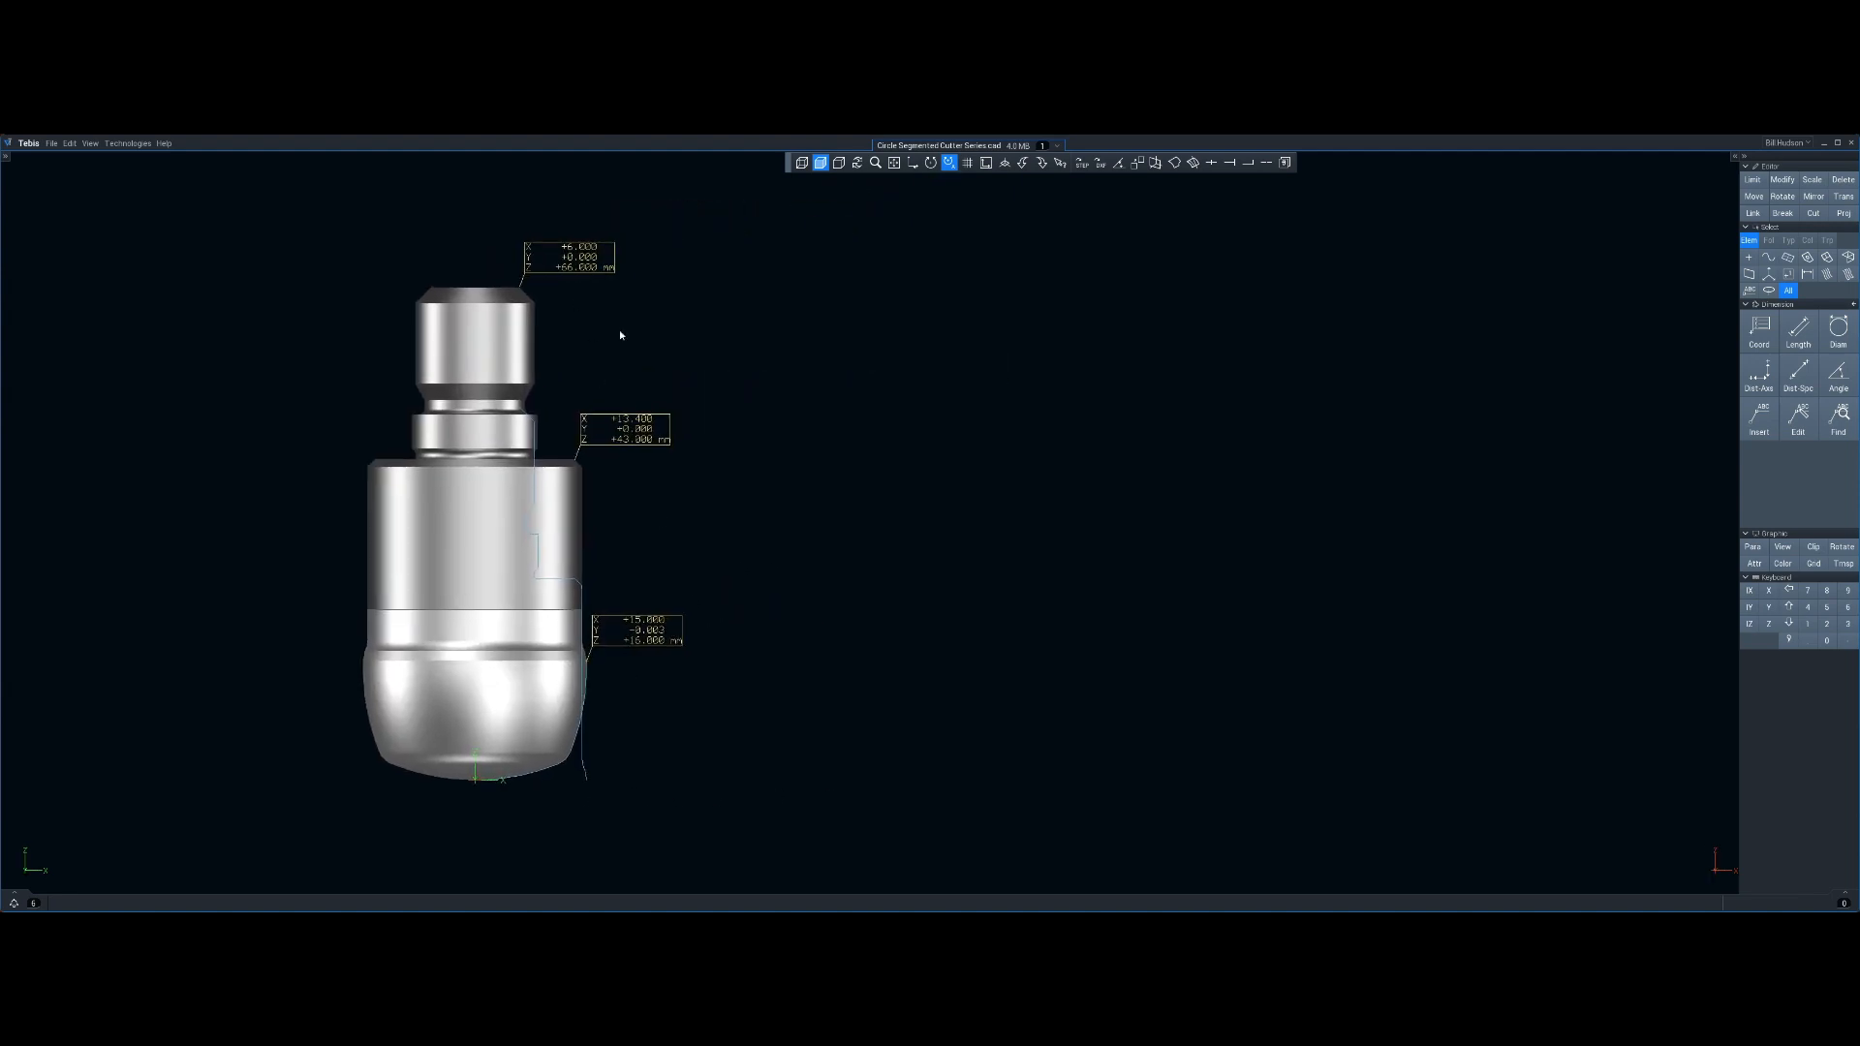
Open tool management and create a new barrel cutter in the Circal Segmented Cutter folder
click(1285, 163)
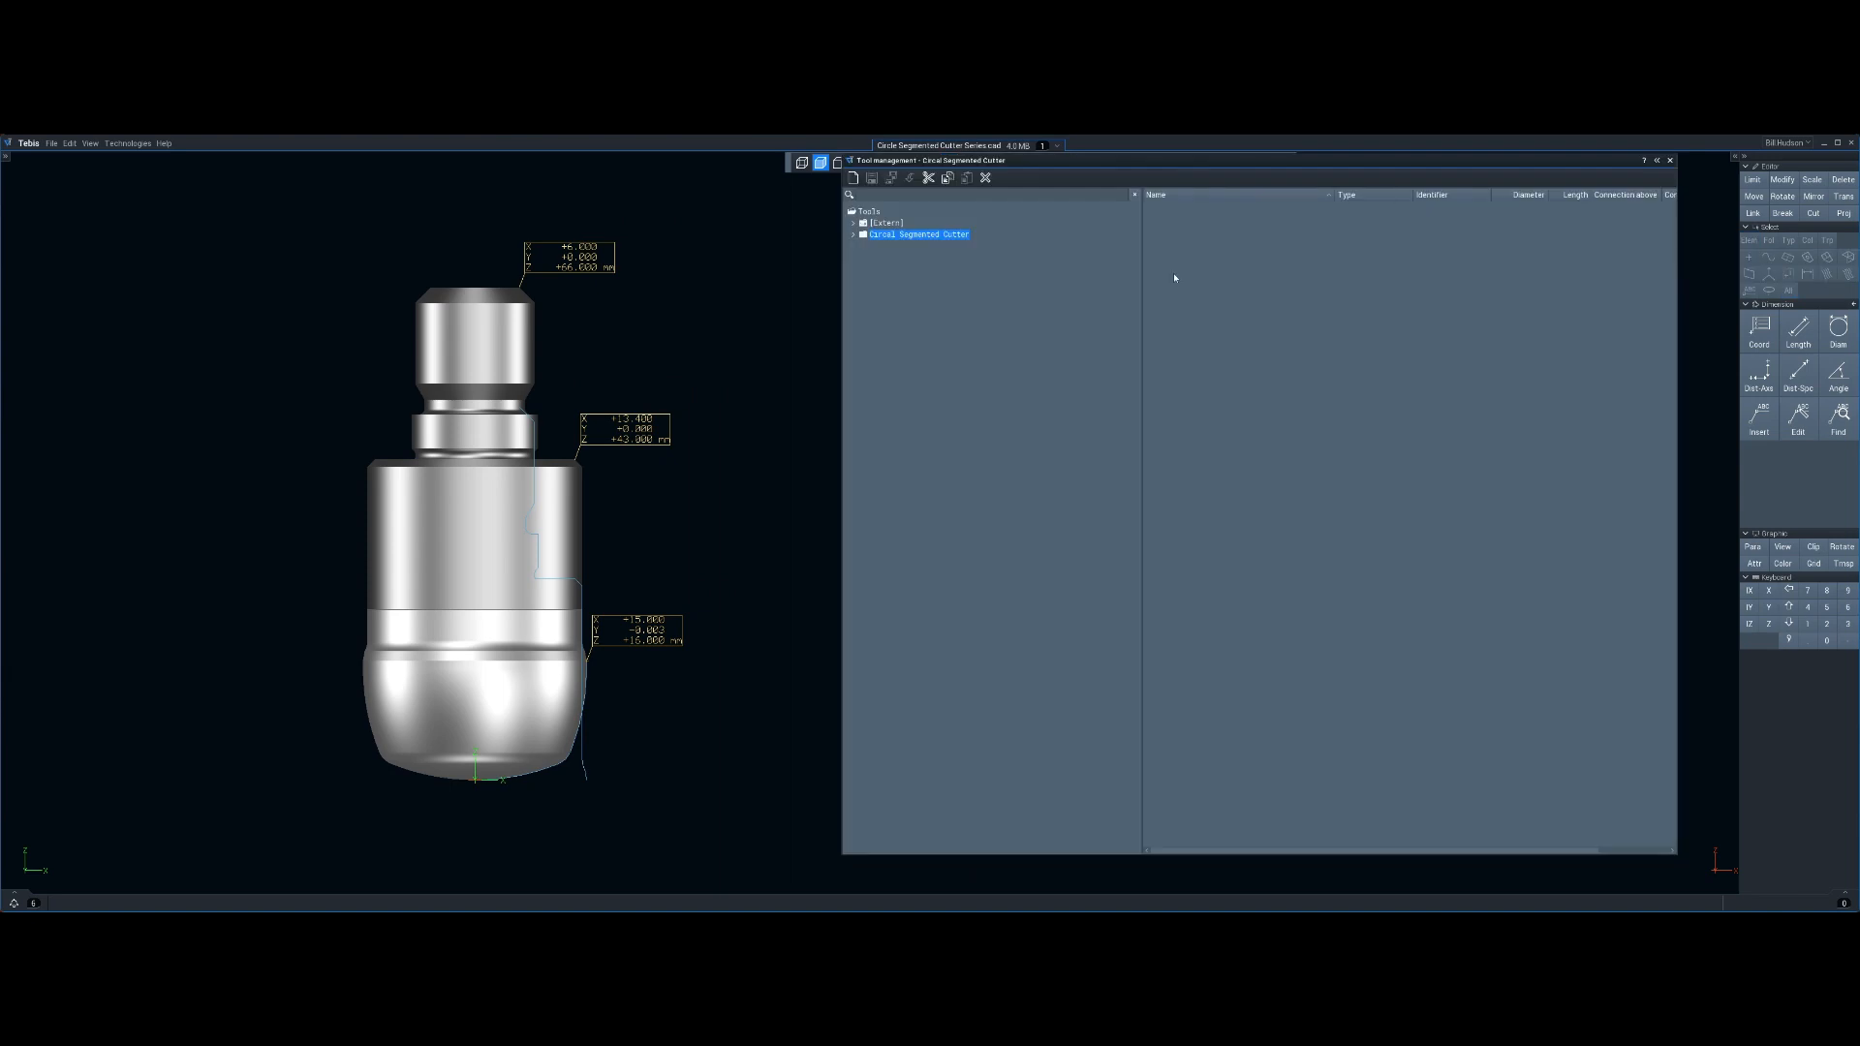
right_click(946, 236)
mouse_move(969, 240)
mouse_move(1092, 265)
mouse_move(1156, 278)
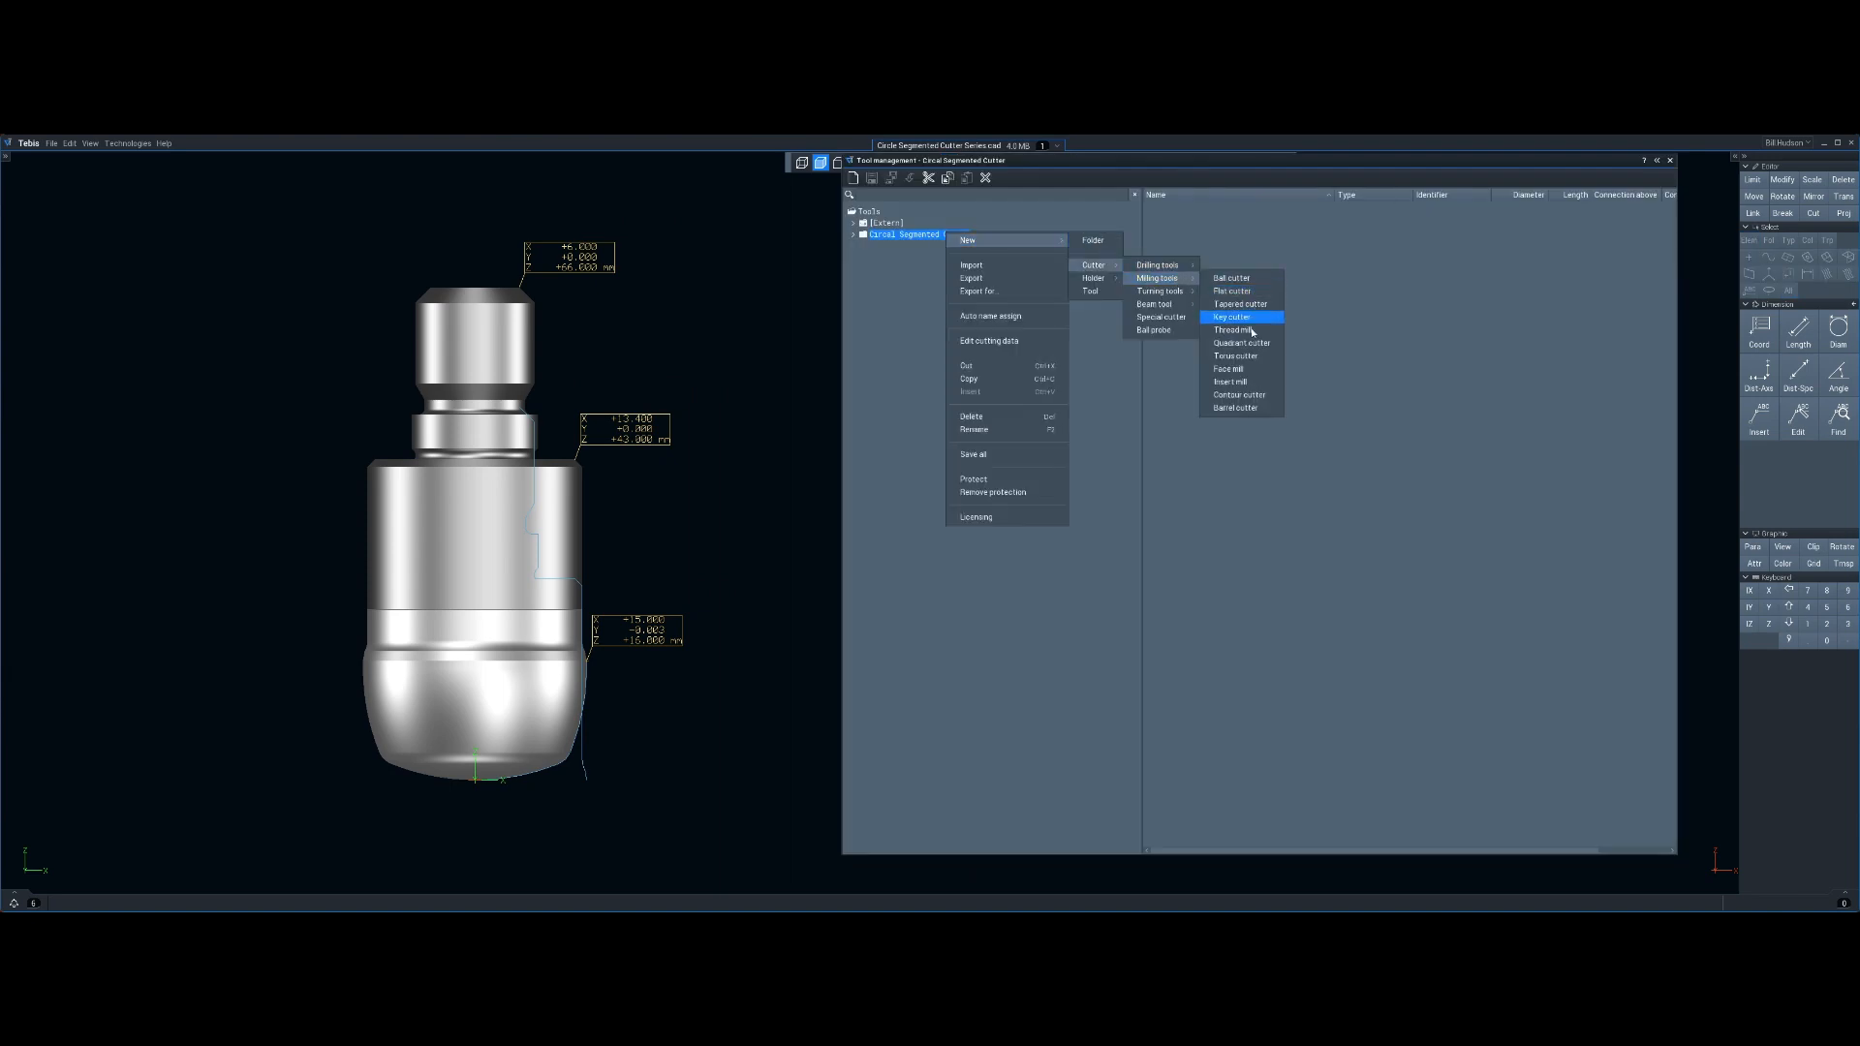
click(1224, 410)
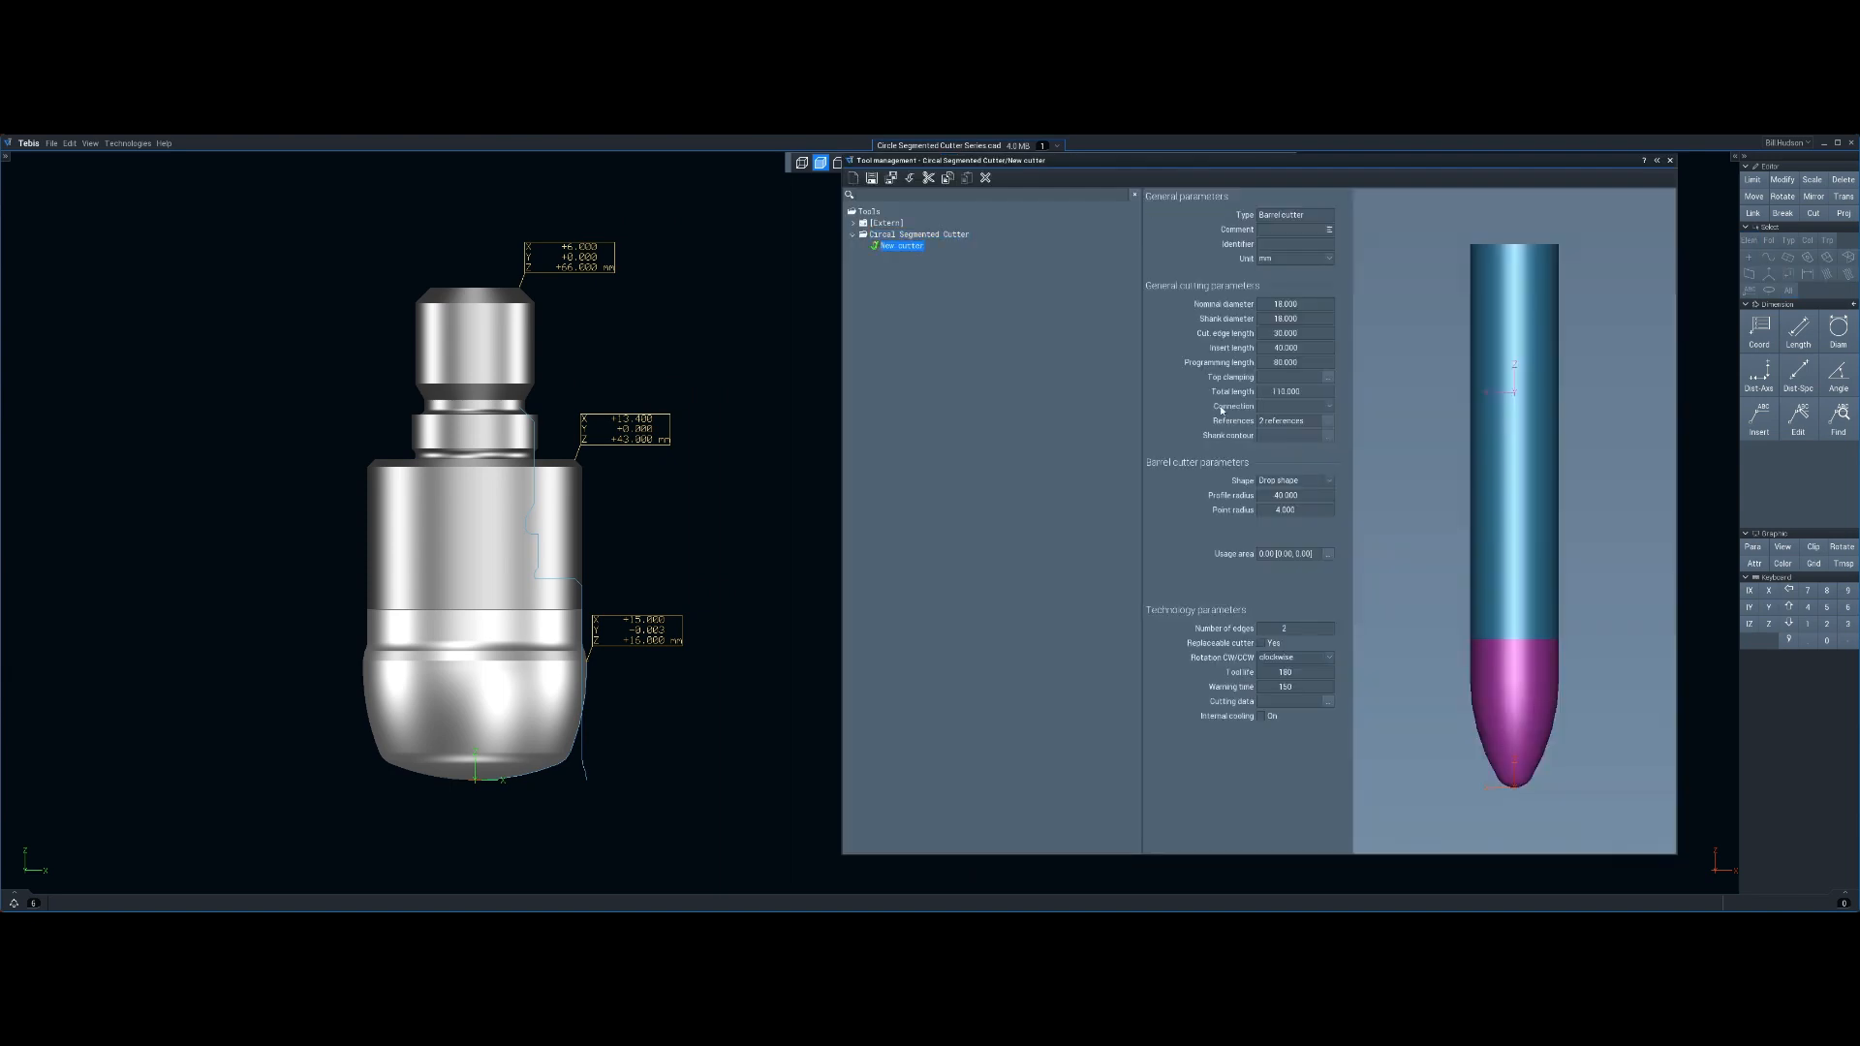
Define the cutter's shank contour by picking the holder profile curve from the model
middle_drag(759, 476, 711, 478)
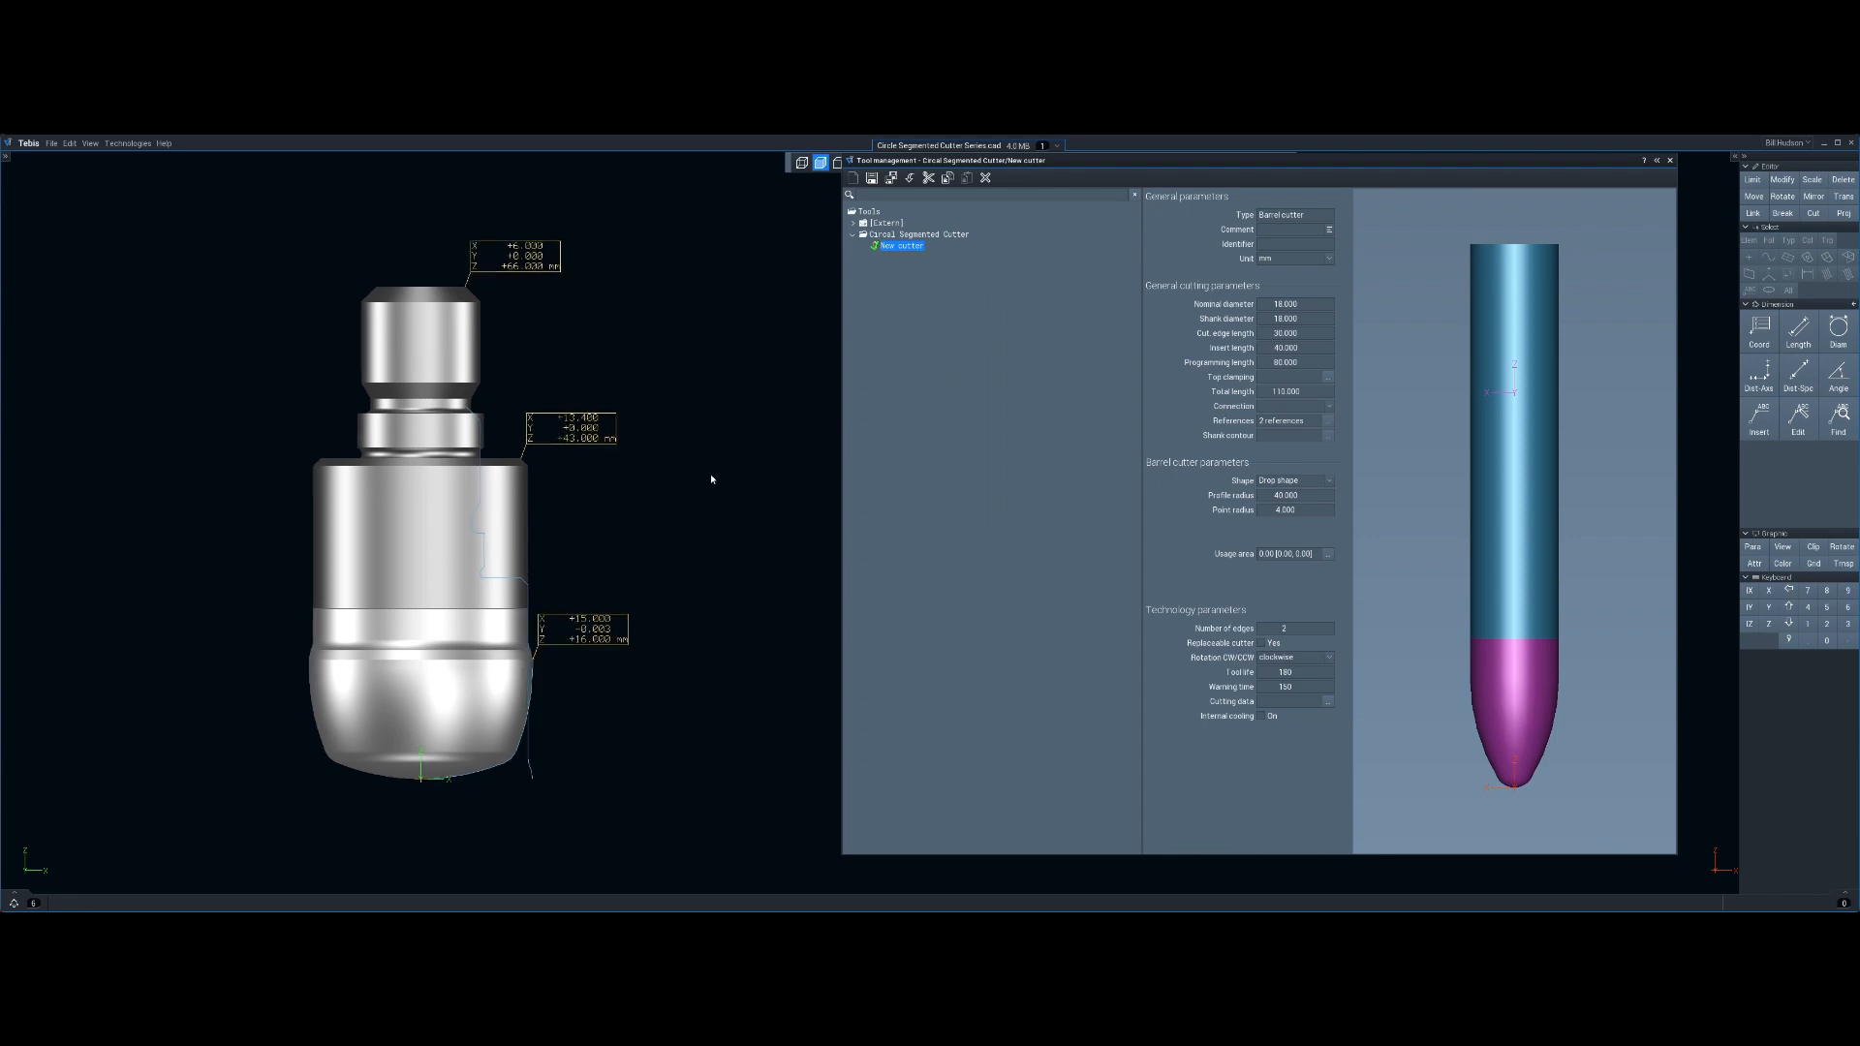
click(1327, 436)
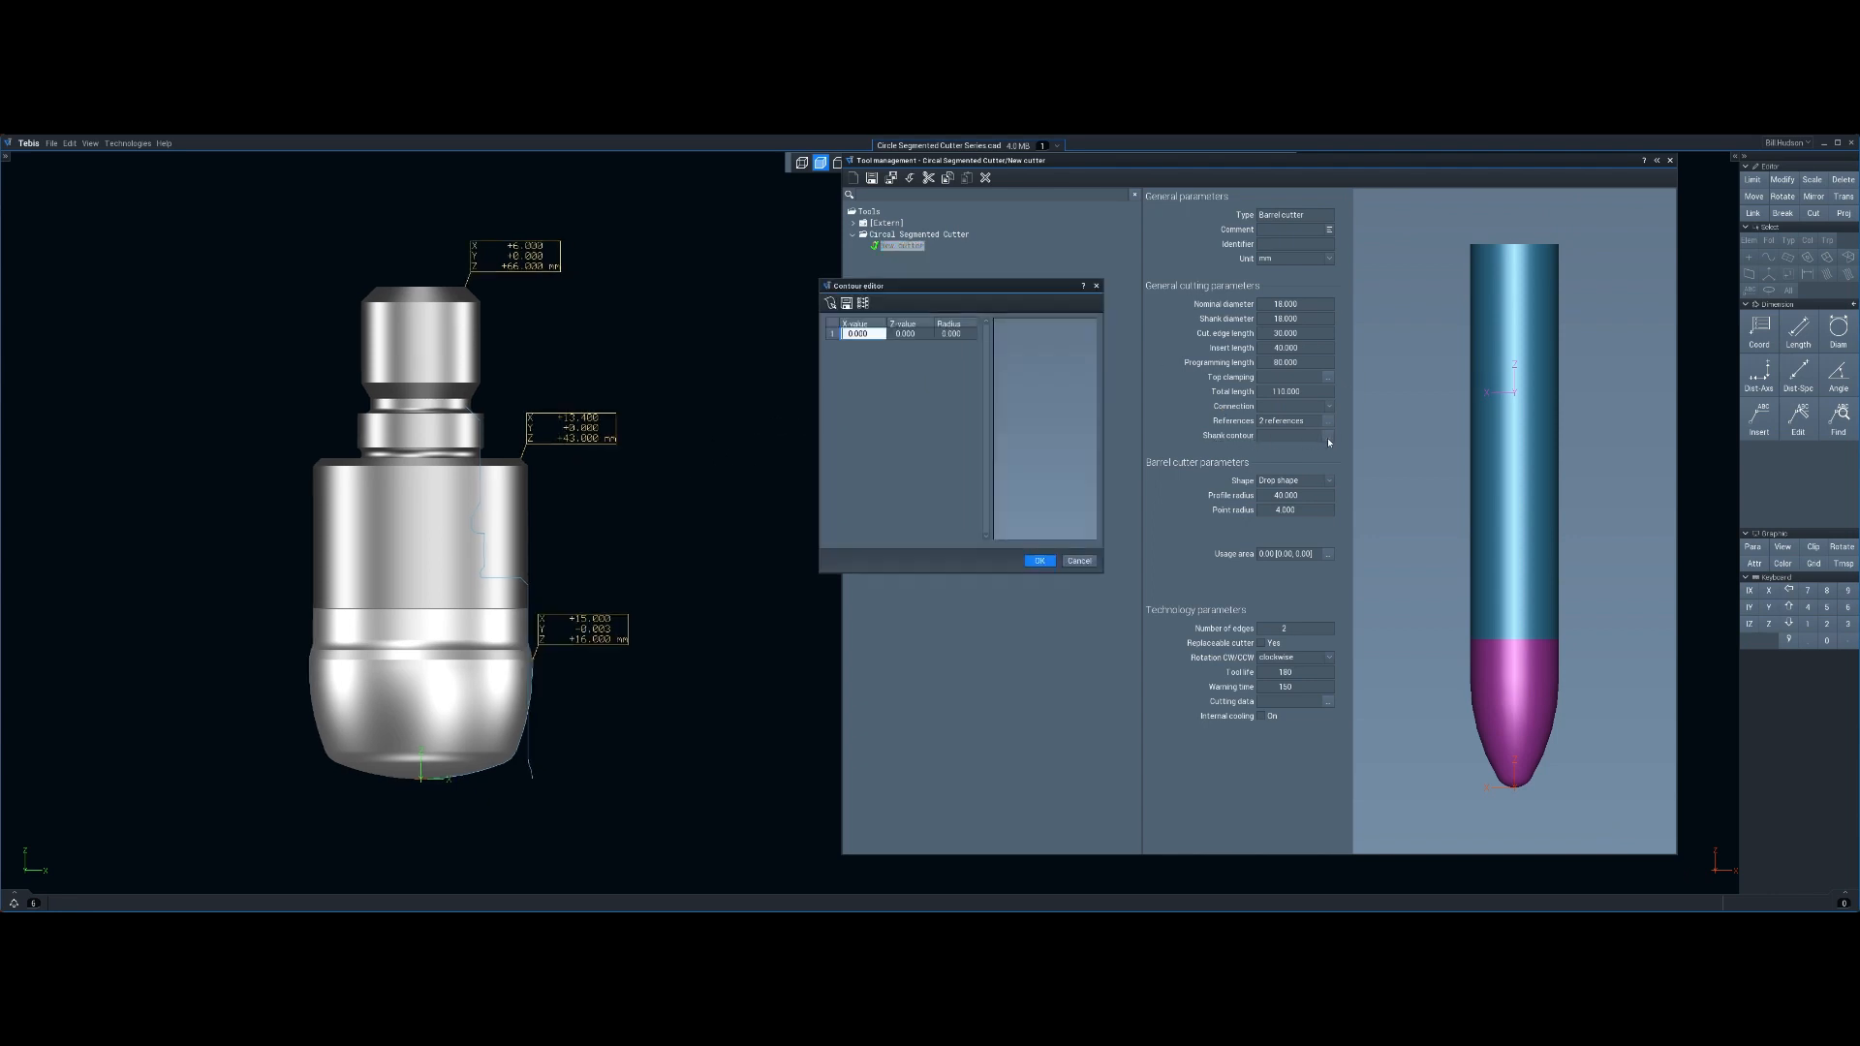
click(830, 304)
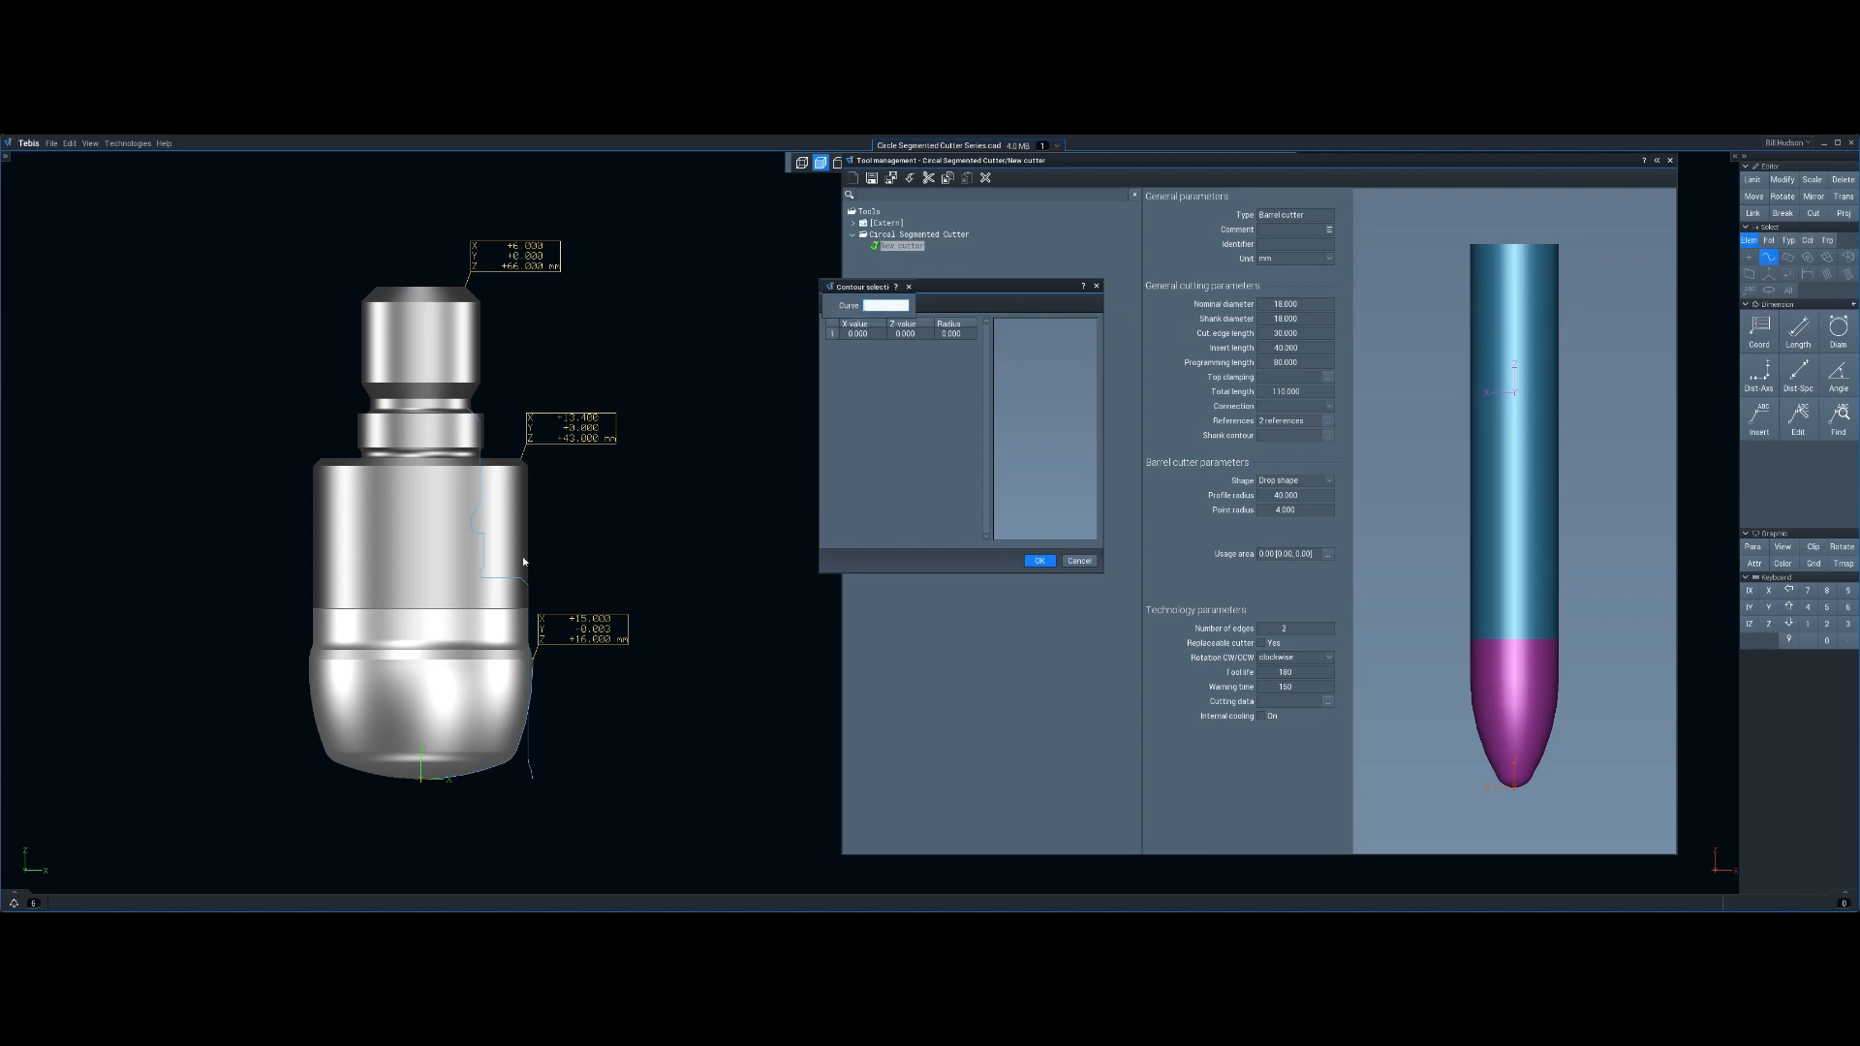
click(510, 579)
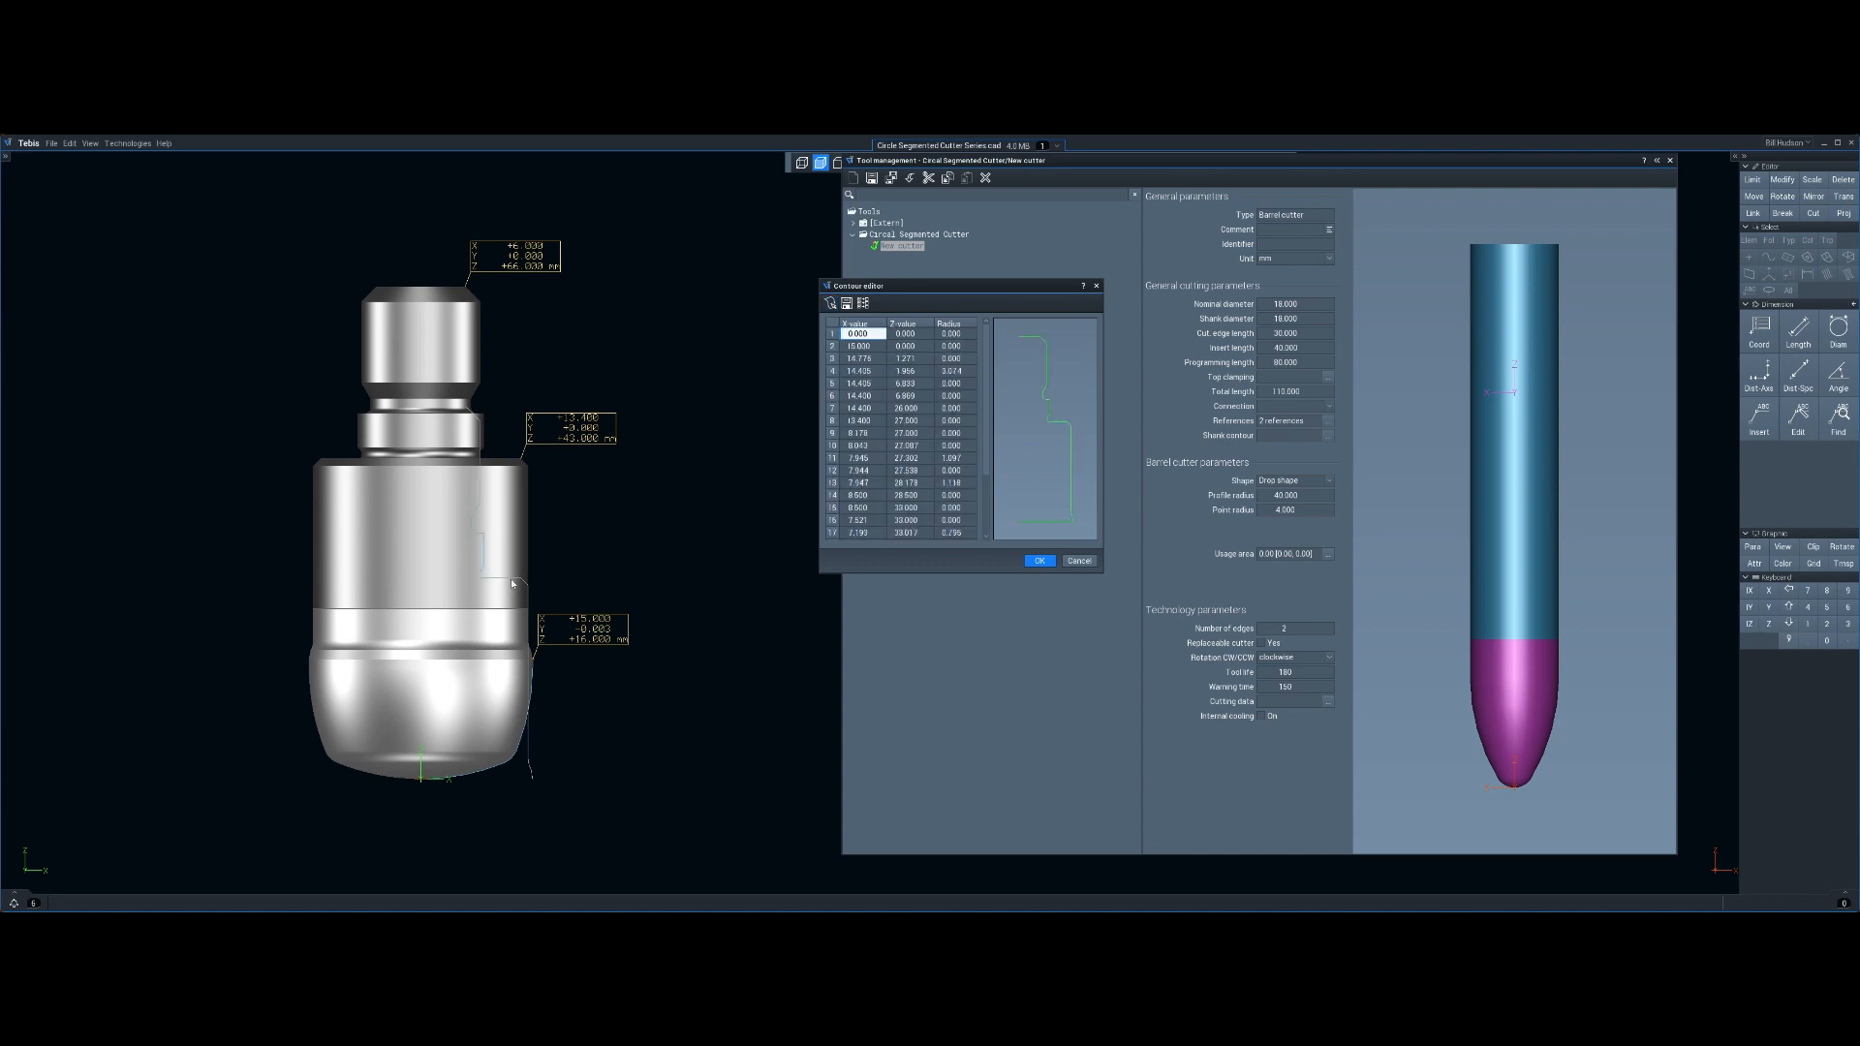
click(1037, 561)
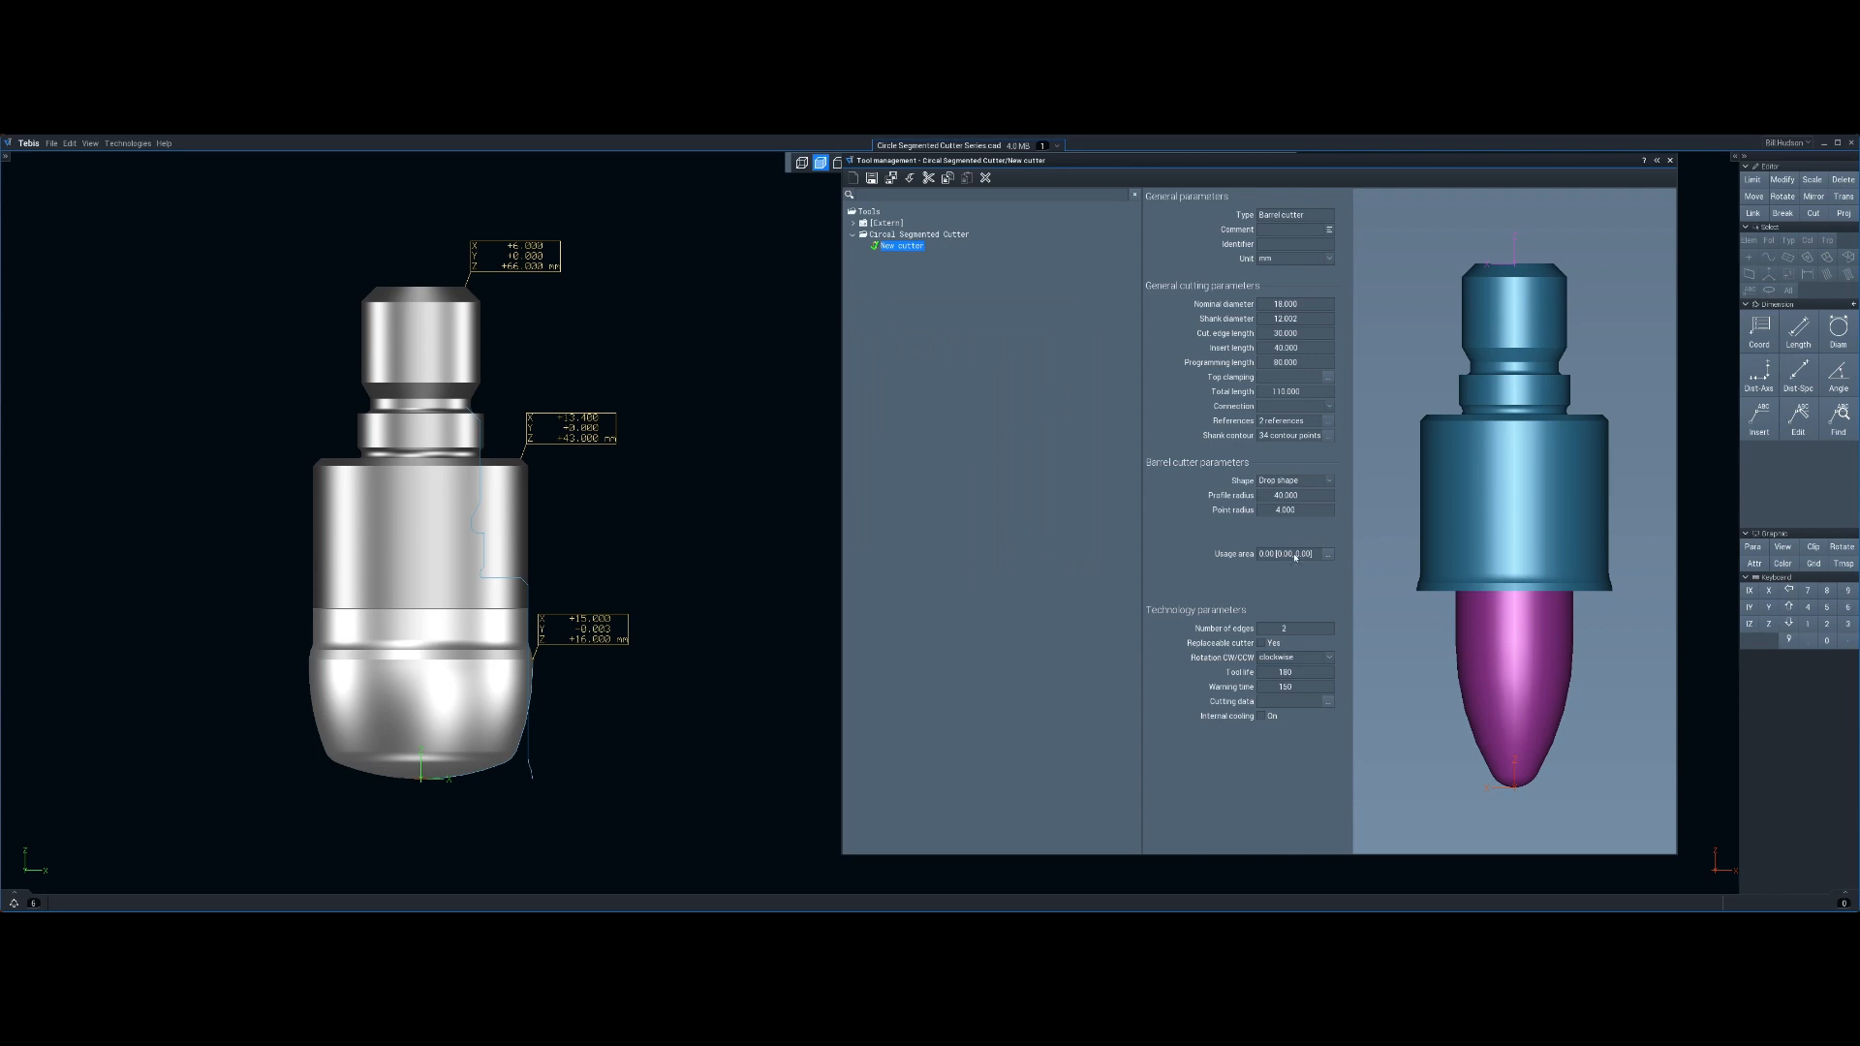
Set the barrel cutter shape to Contour and pick the lower profile curve as the cutter contour
click(1331, 482)
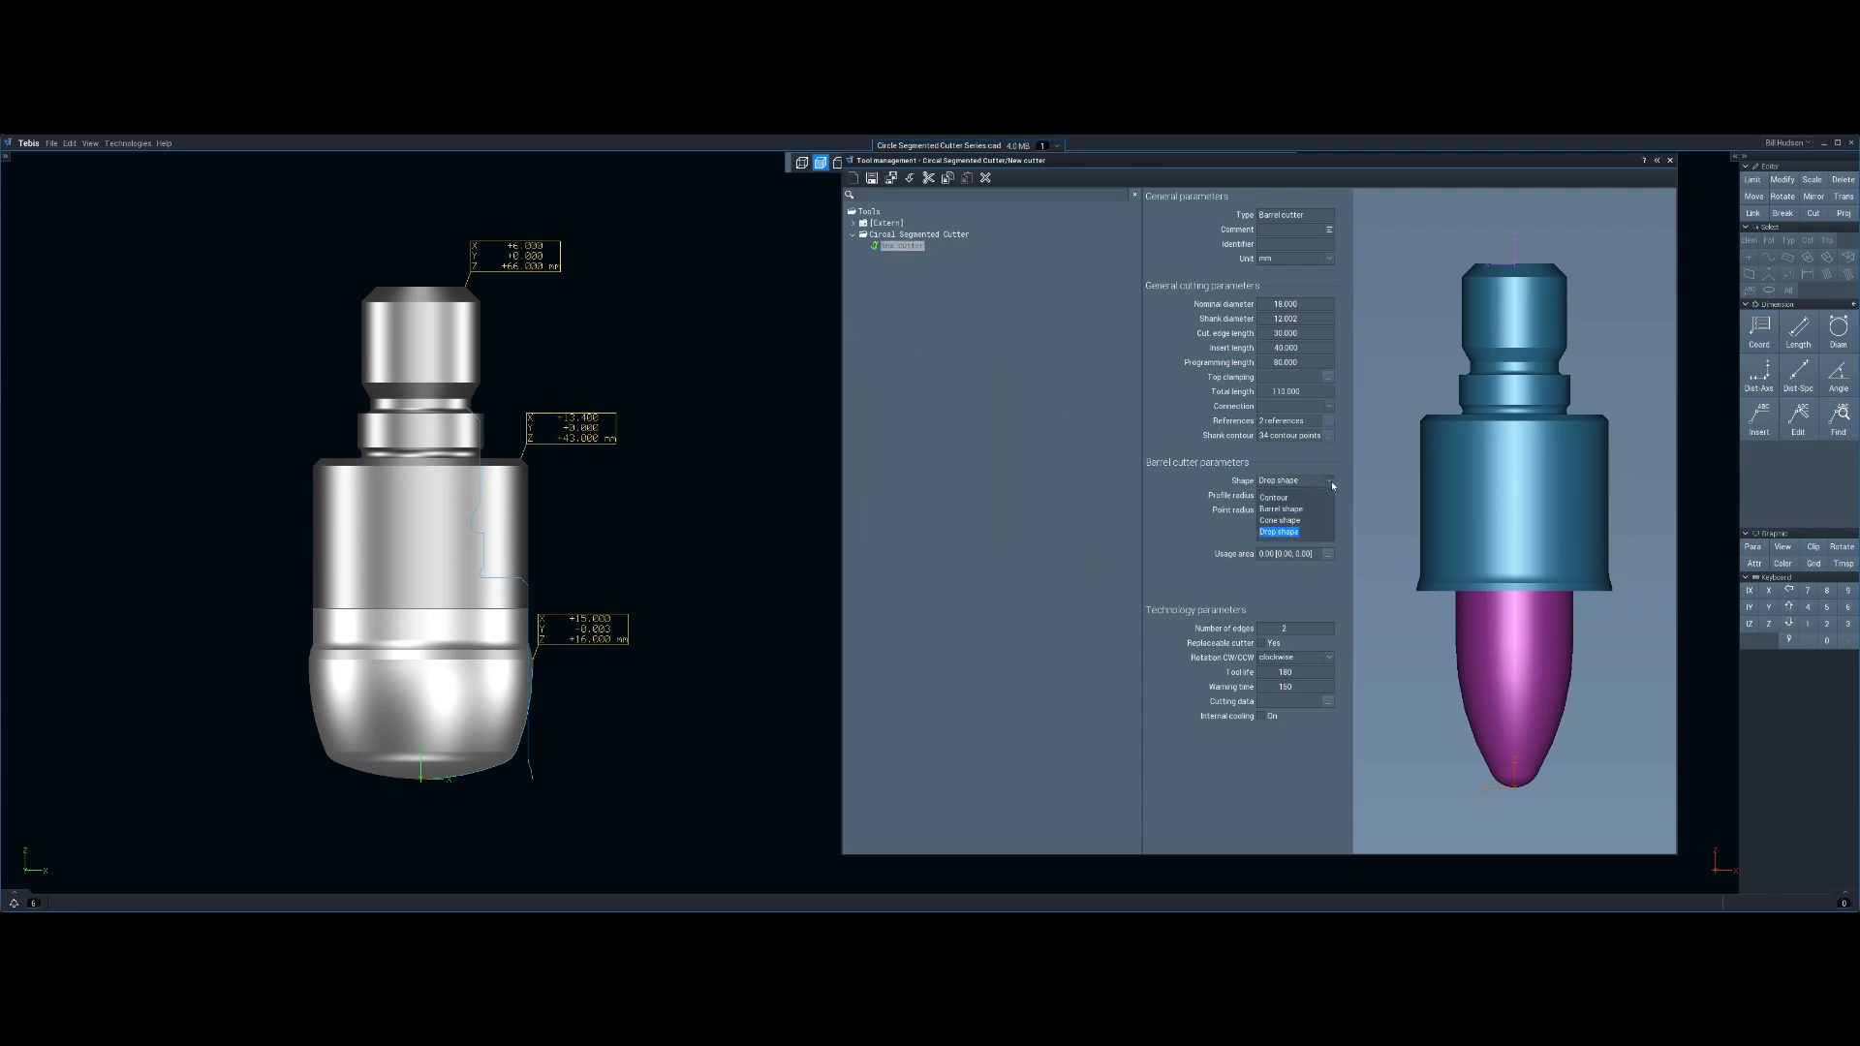
click(1271, 502)
click(1278, 498)
key(BackSpace)
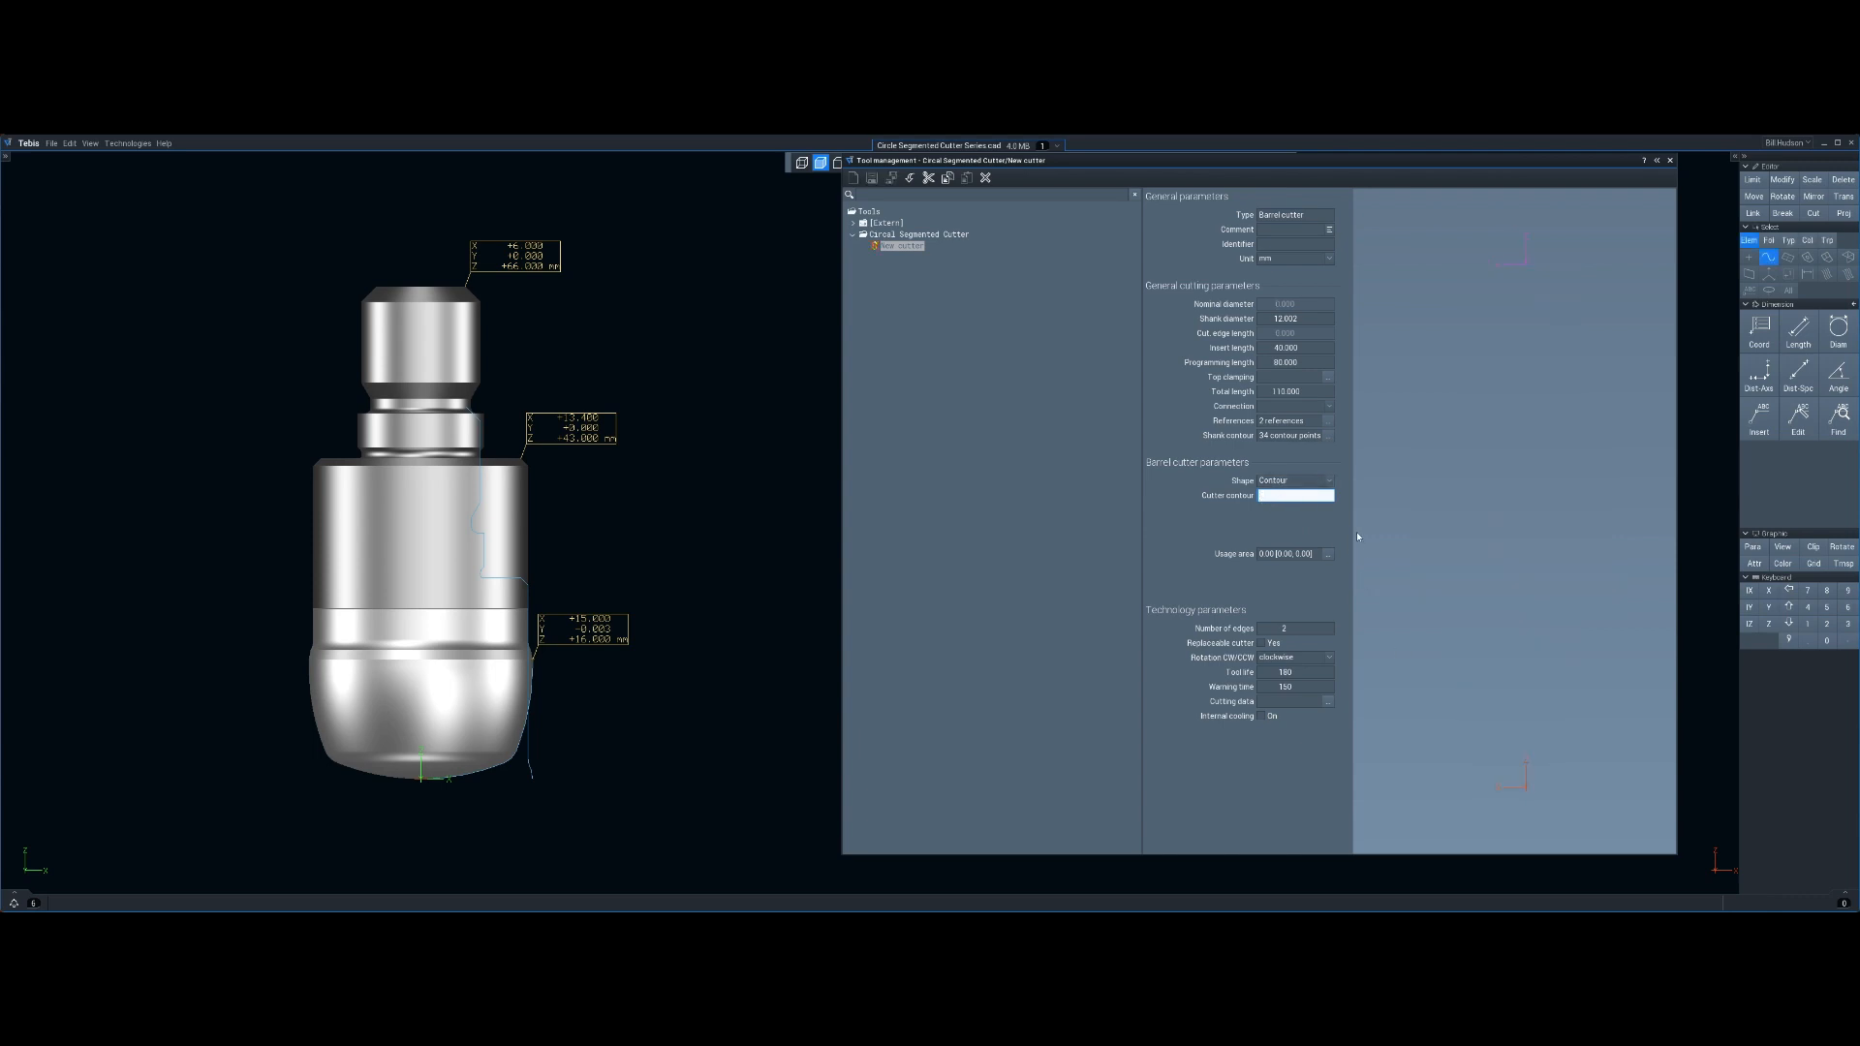
click(487, 773)
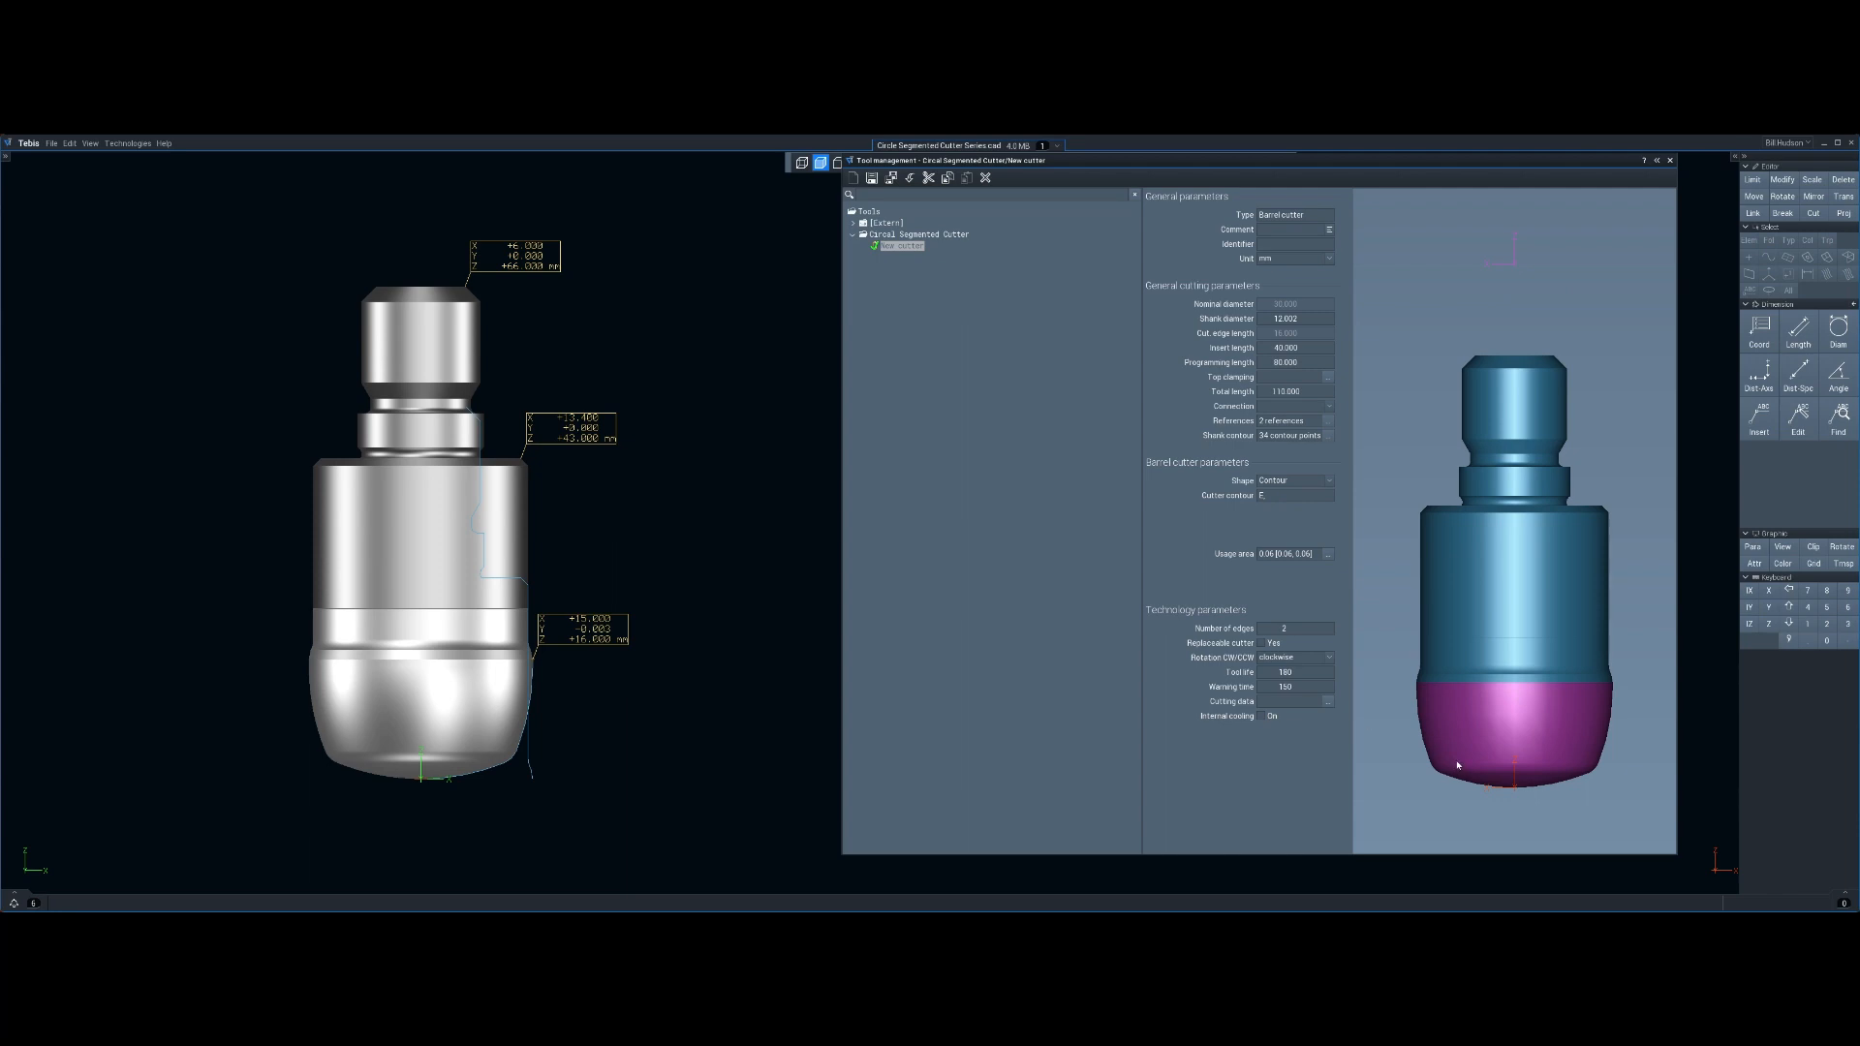
Define the cutter's usage area using the standard limits
click(1326, 555)
click(383, 318)
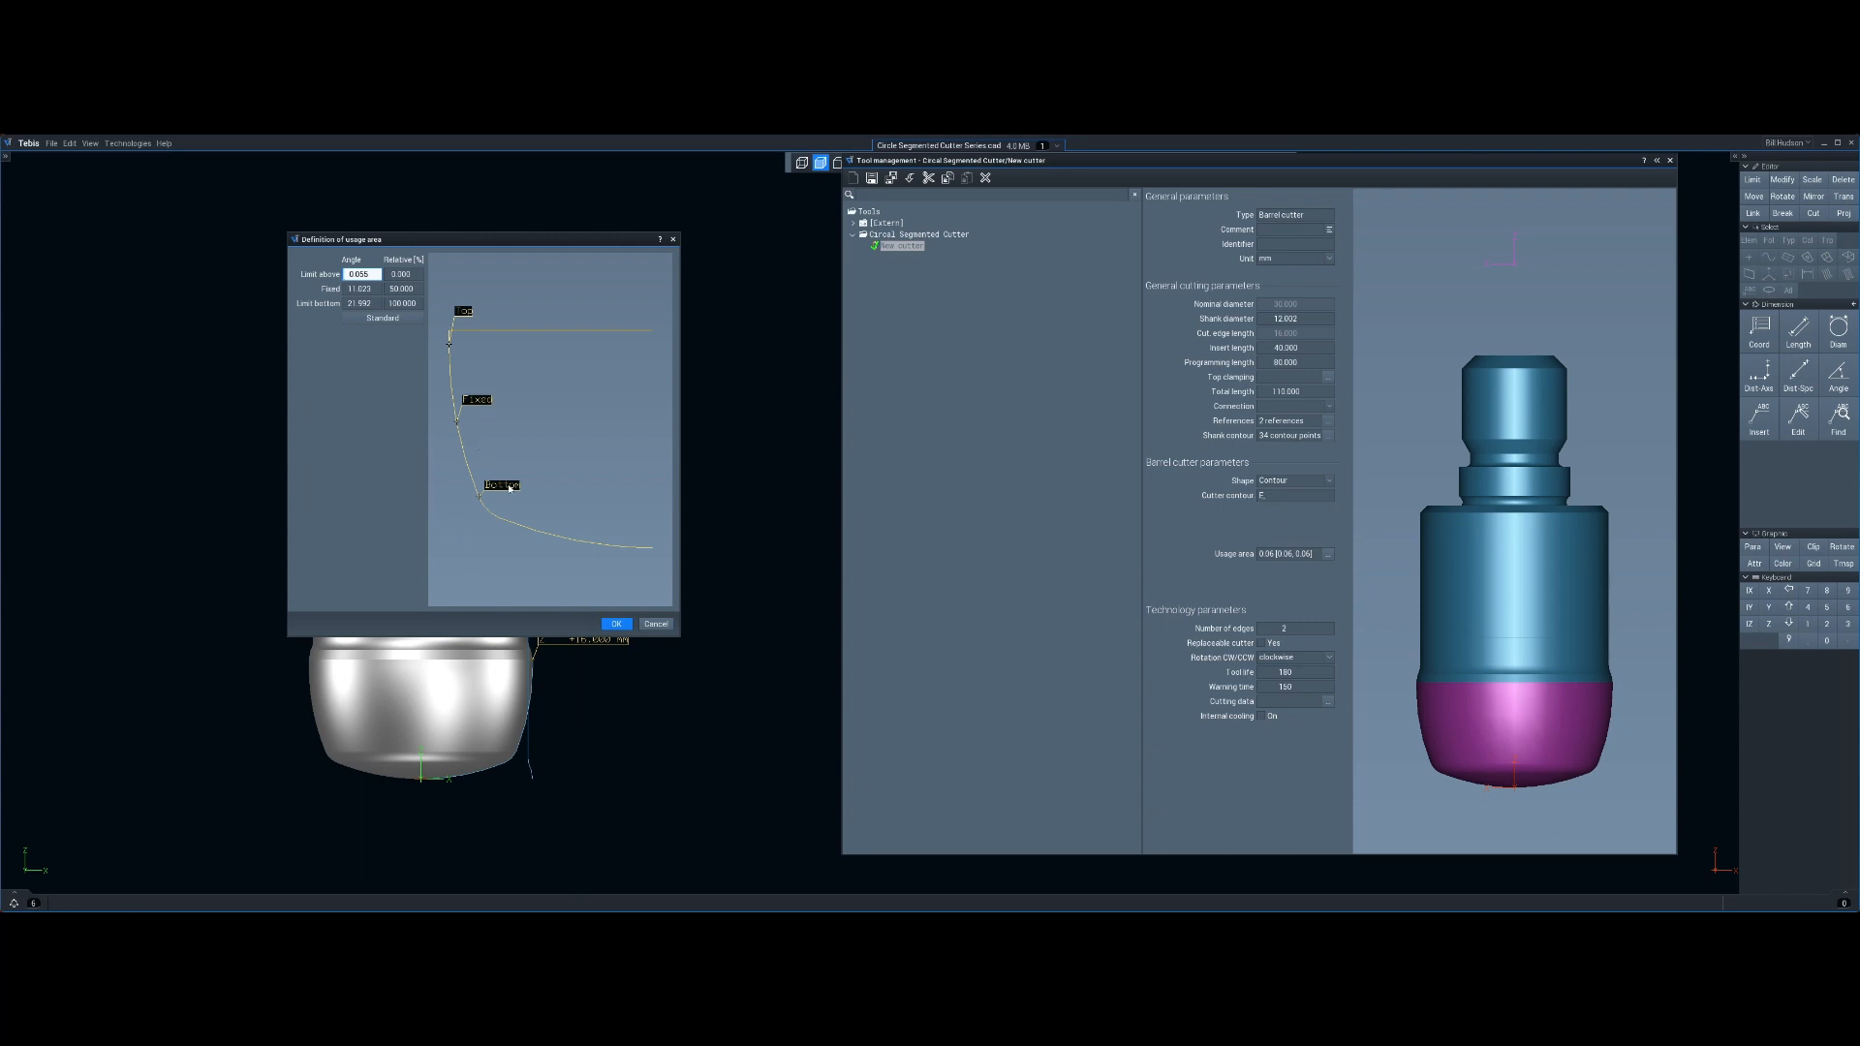
click(617, 624)
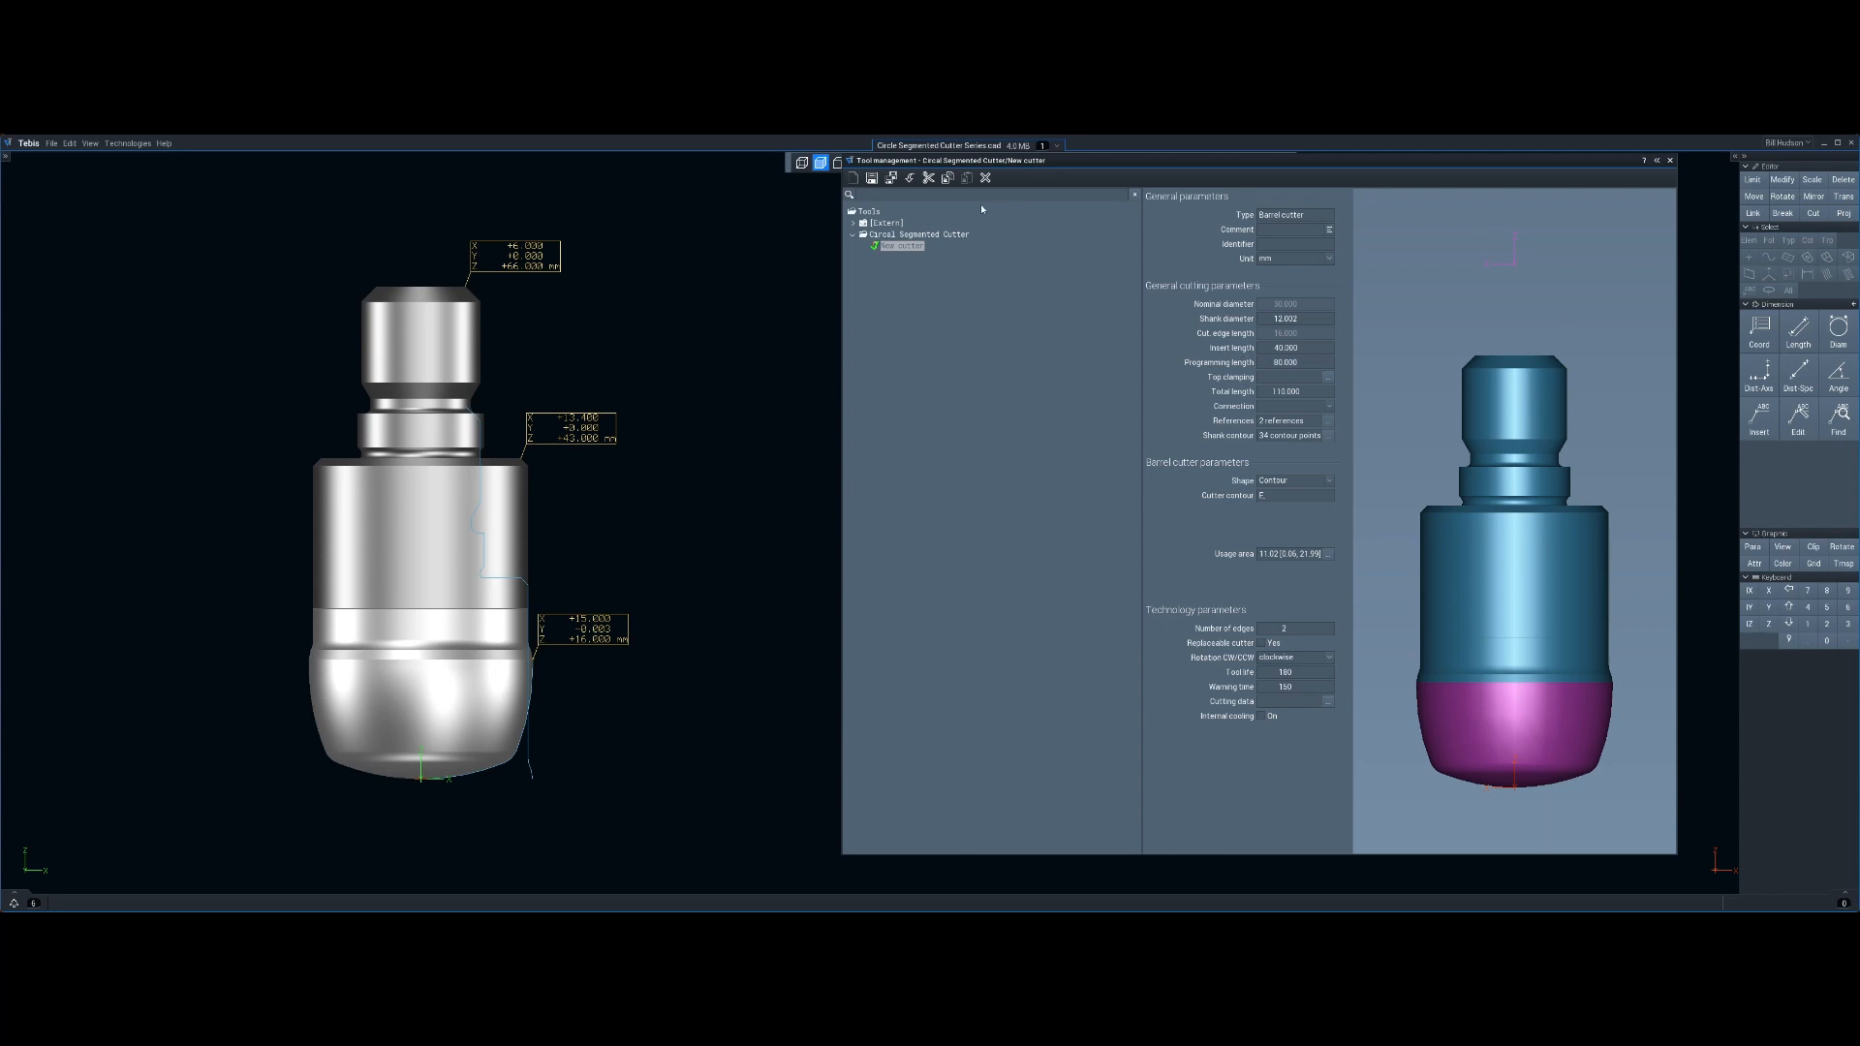
Save the new cutter and close tool management
click(890, 180)
click(1667, 156)
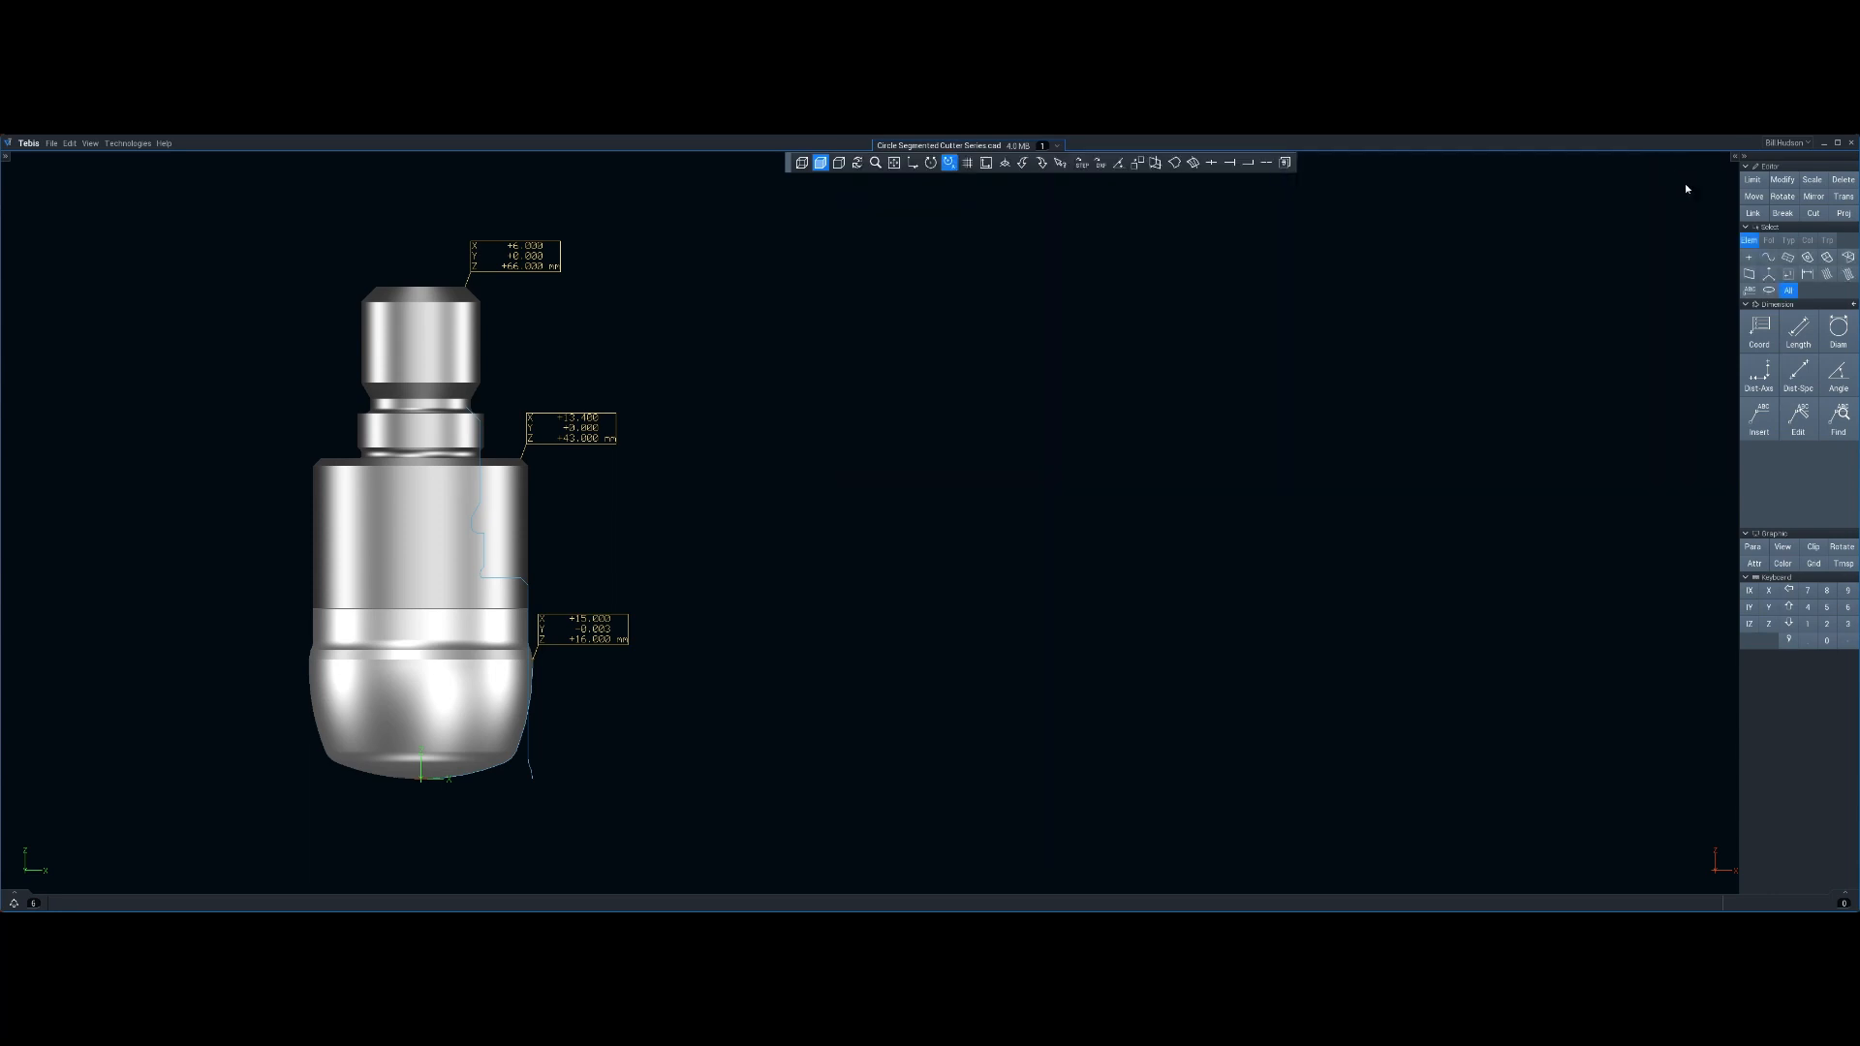
Measure the coordinates of the shank's upper step point with a coordinate dimension, then cancel the dimension
click(1758, 330)
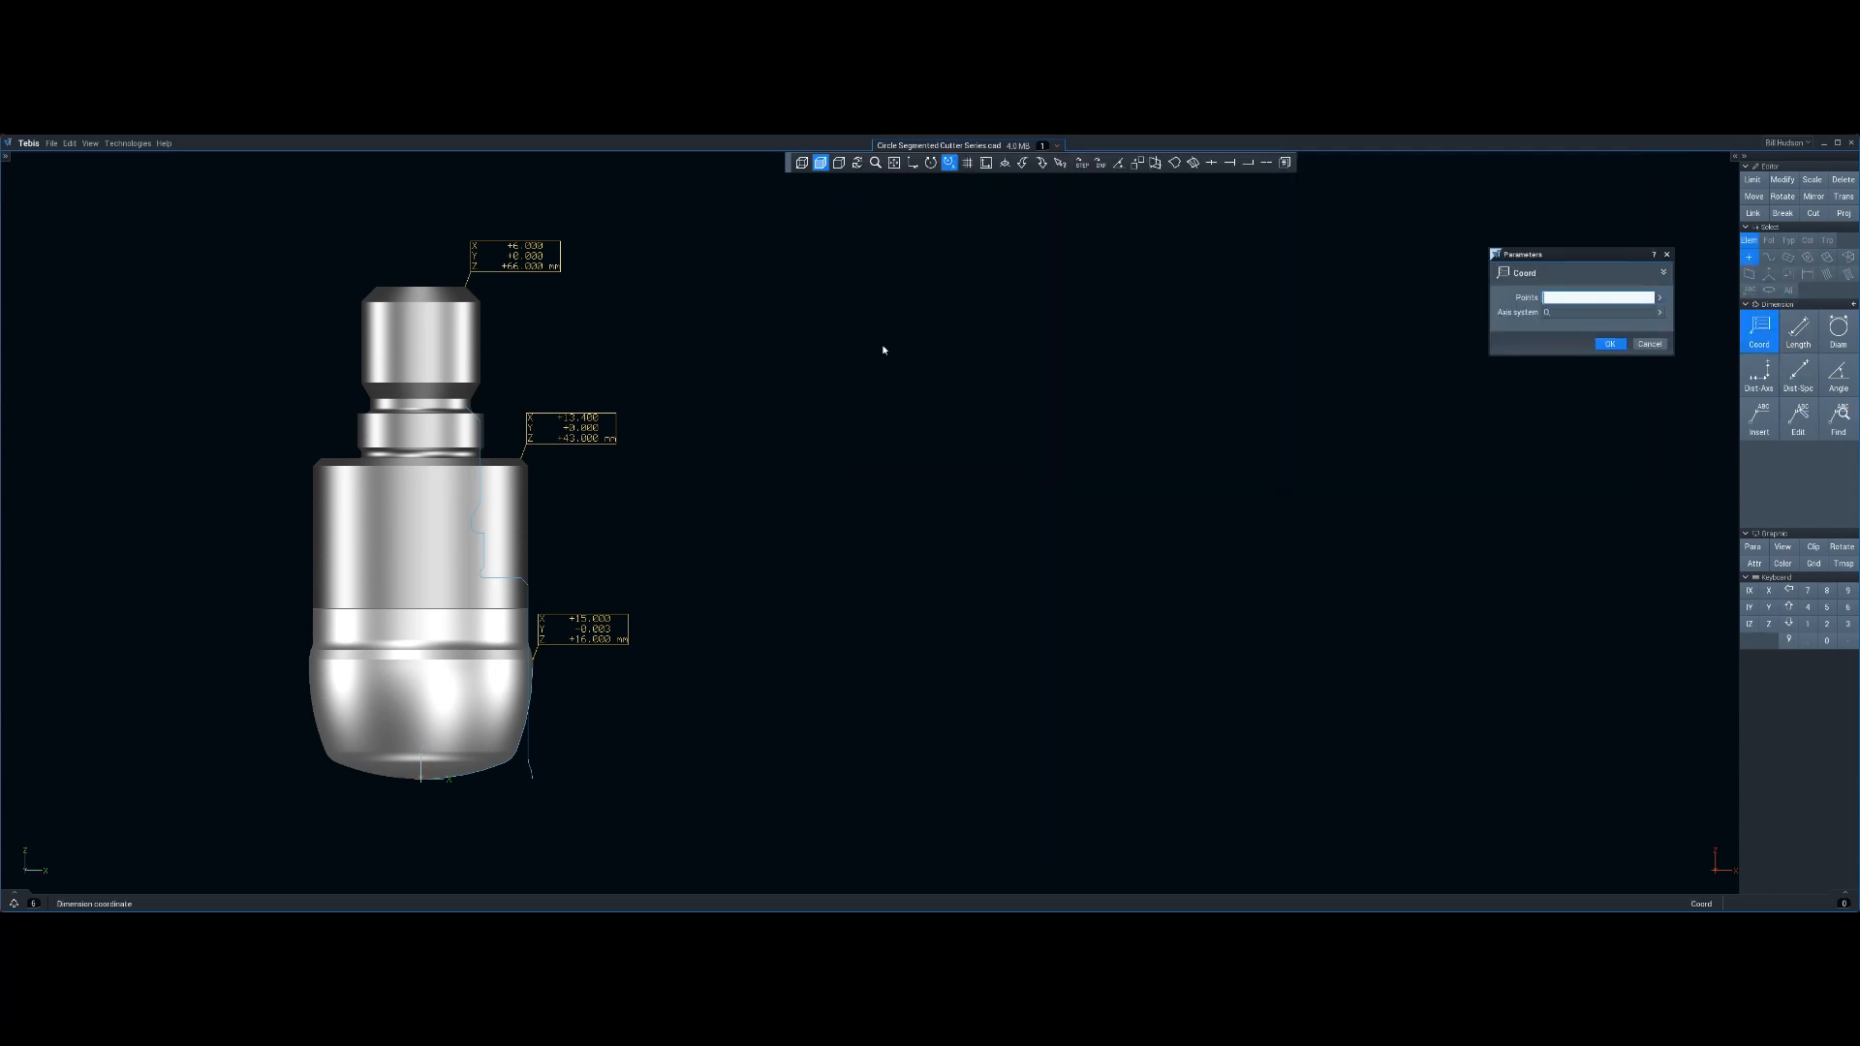
click(482, 423)
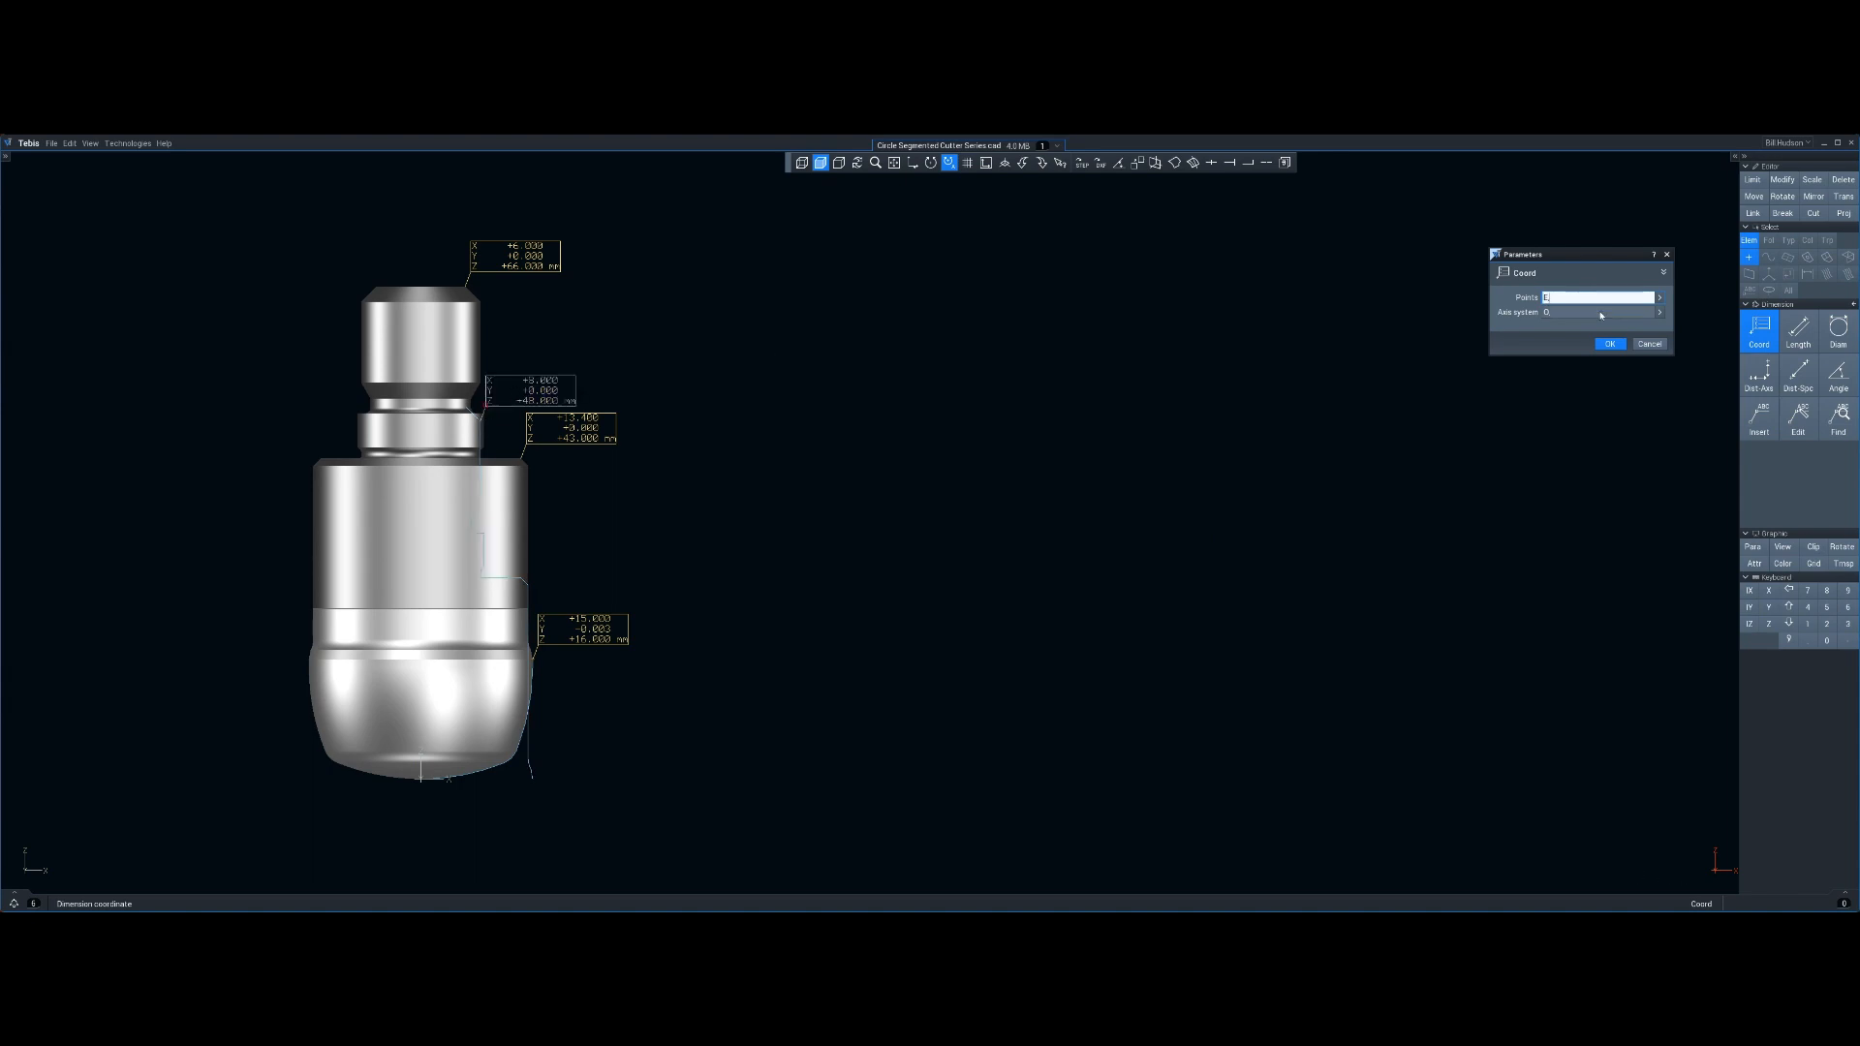
click(1647, 345)
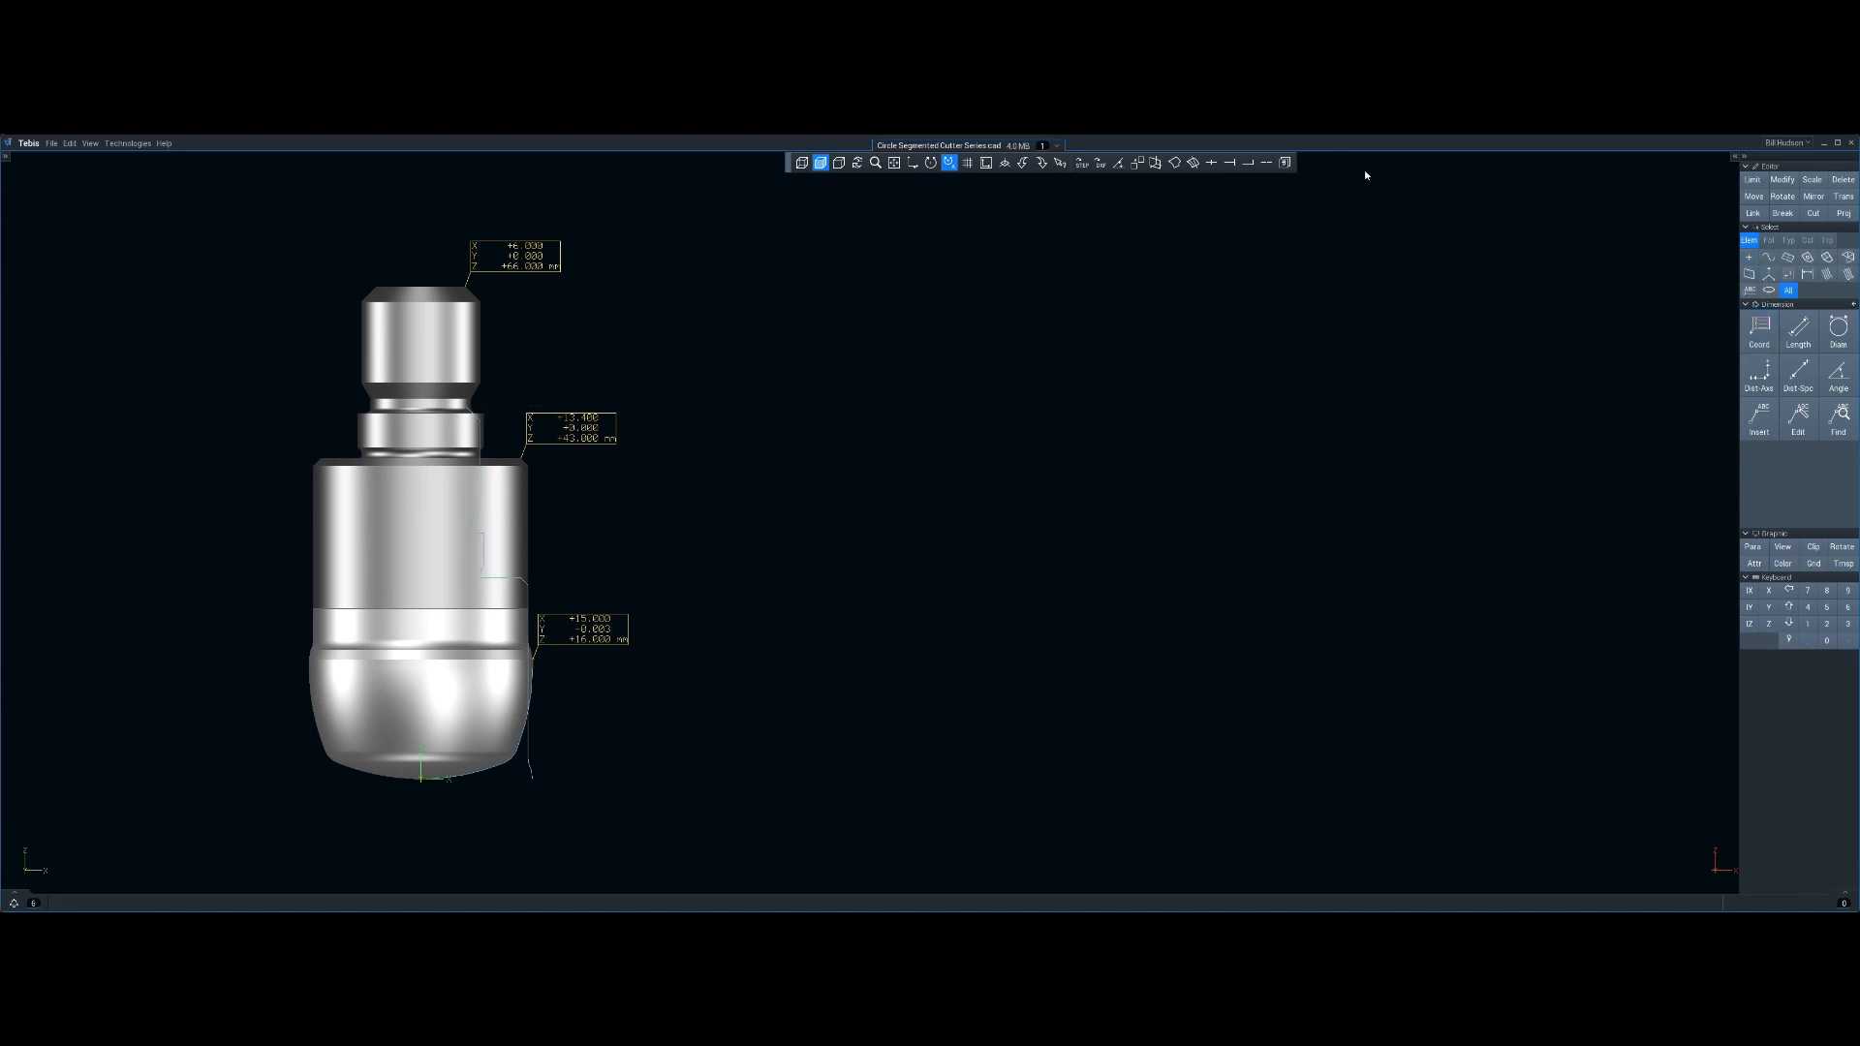
Reopen the cutter in tool management and set the shank diameter to 16 and the insert length to 16
click(1285, 162)
click(1273, 324)
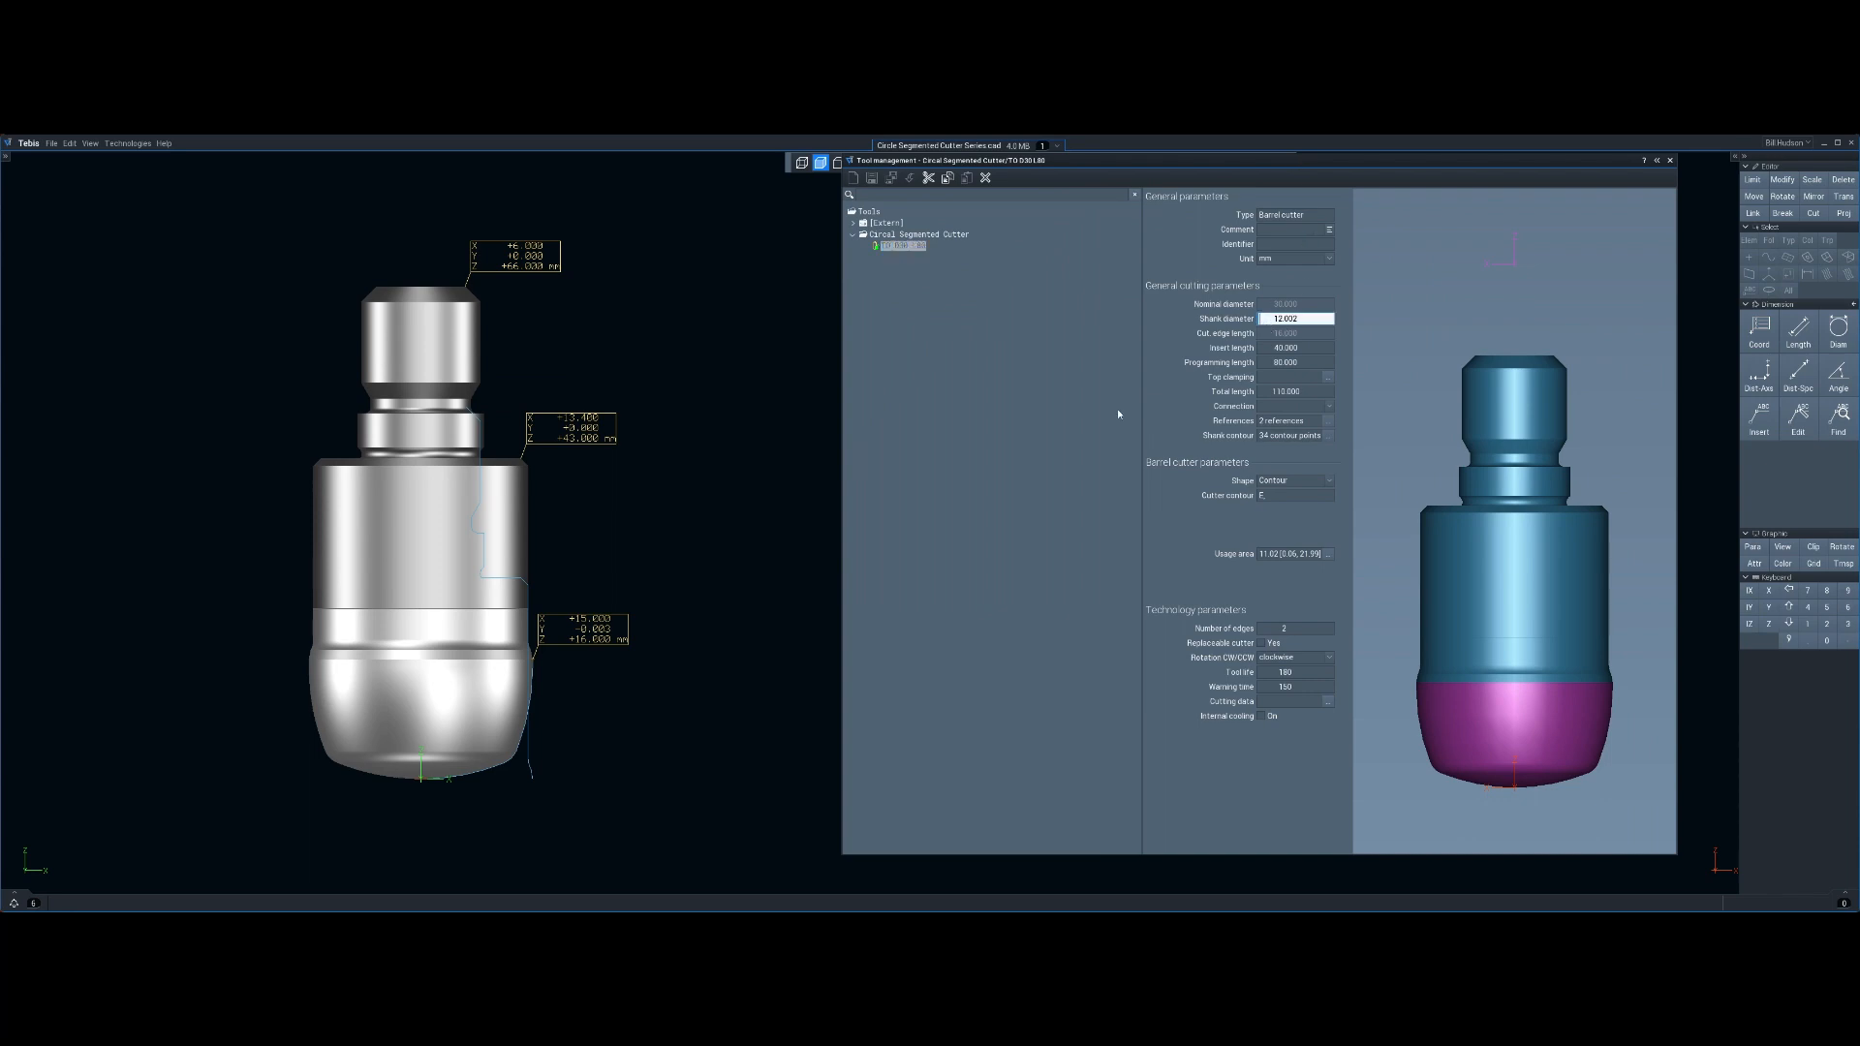
text(16)
key(Tab)
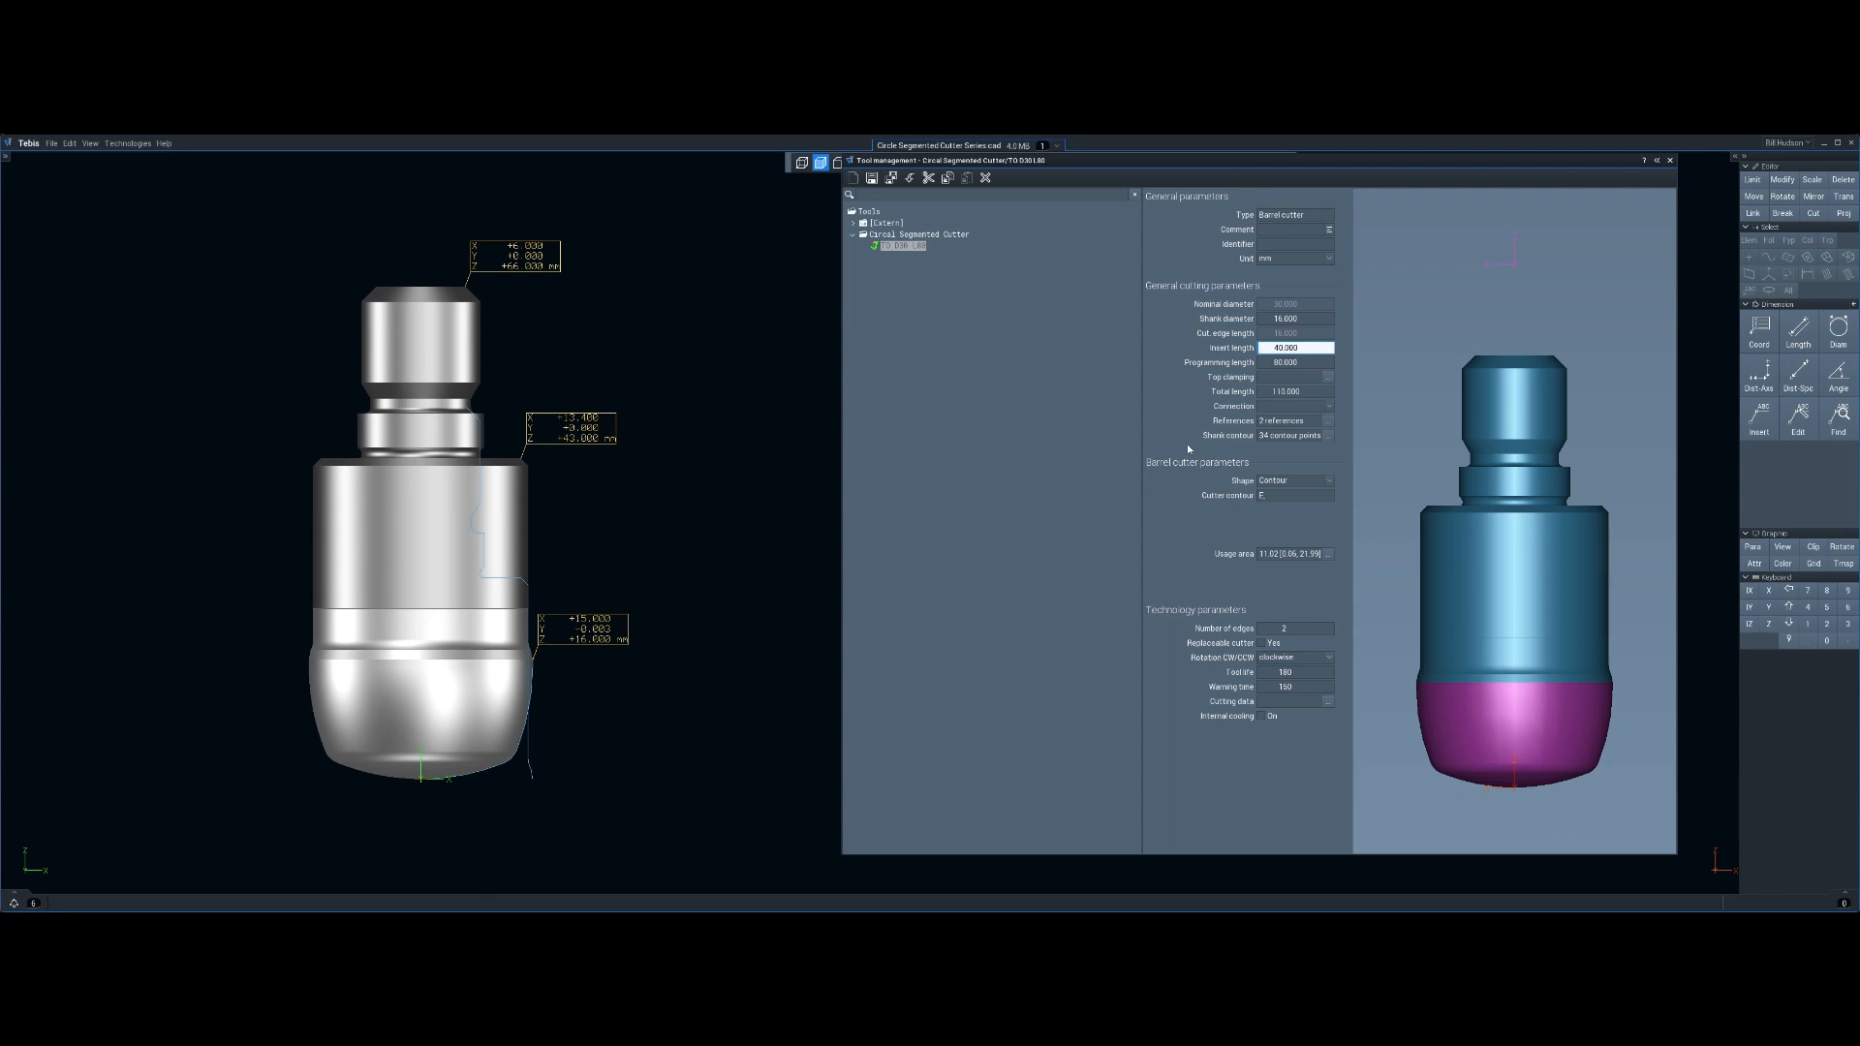
text(16)
key(Tab)
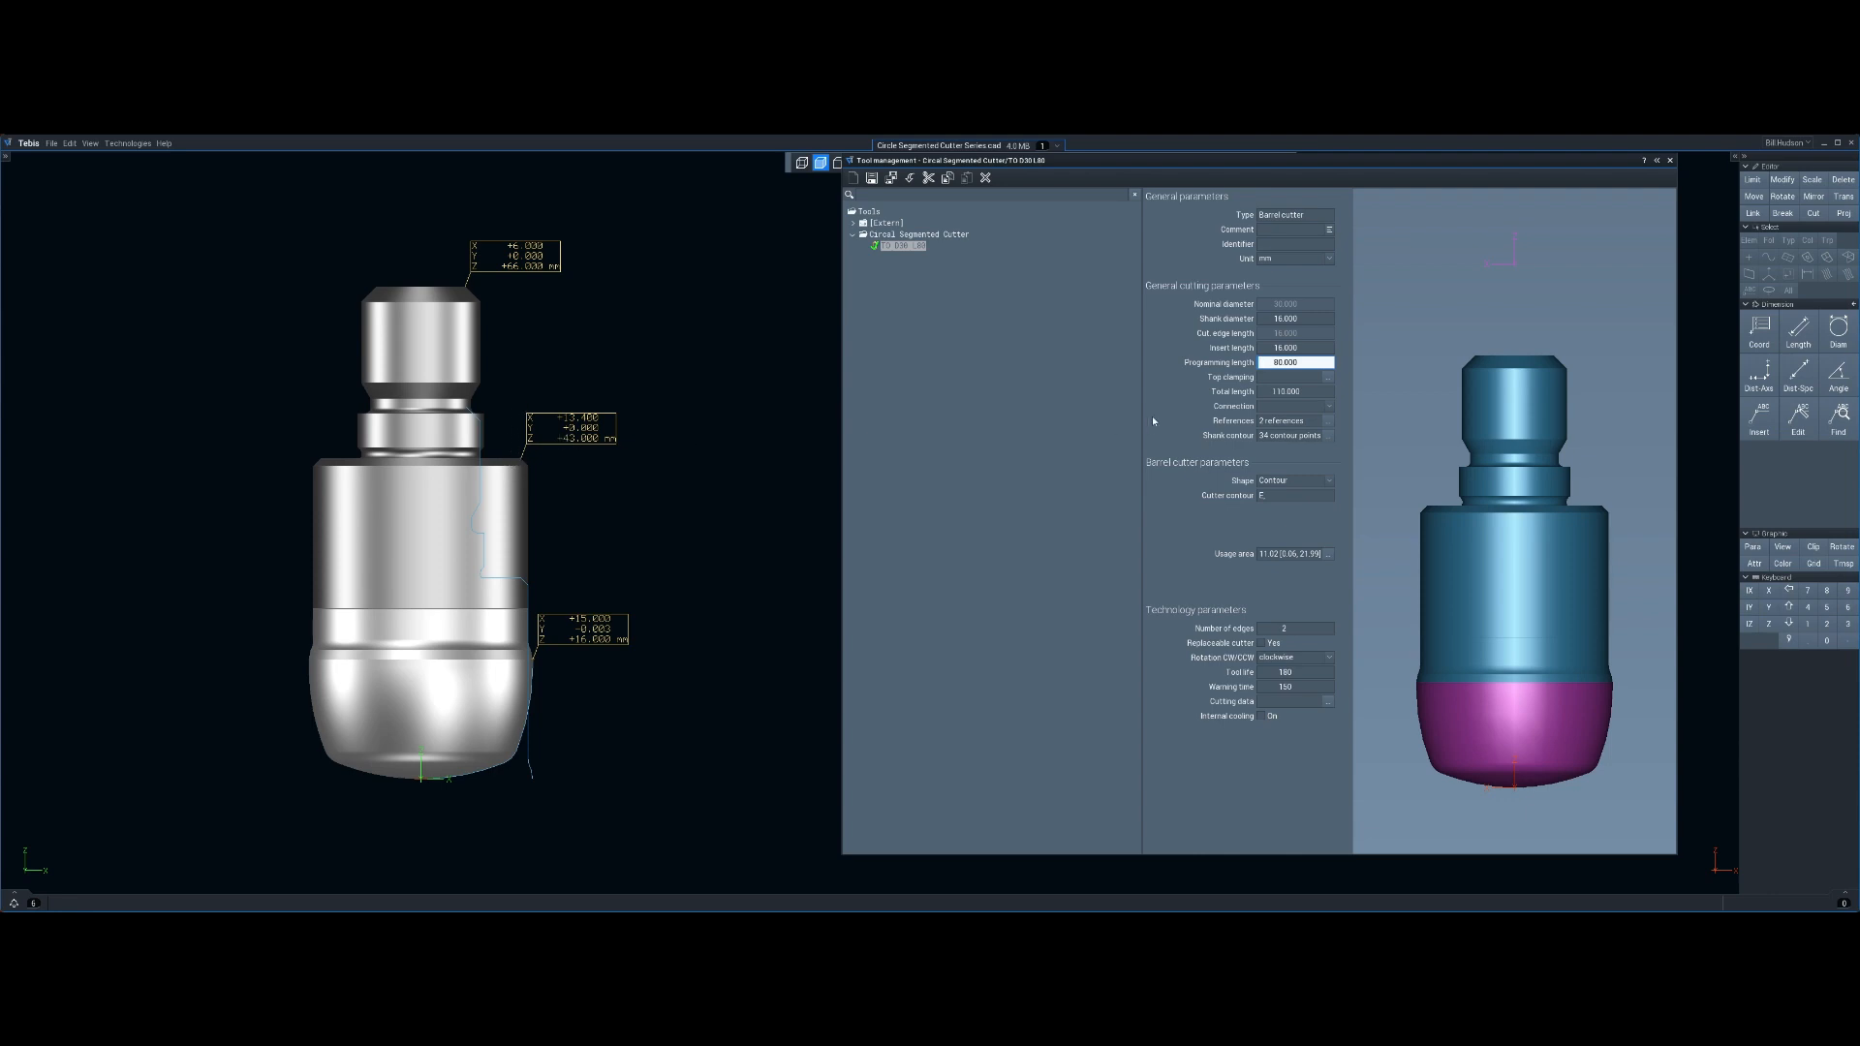
Set the cutter's programming length to 43
text(43)
key(Tab)
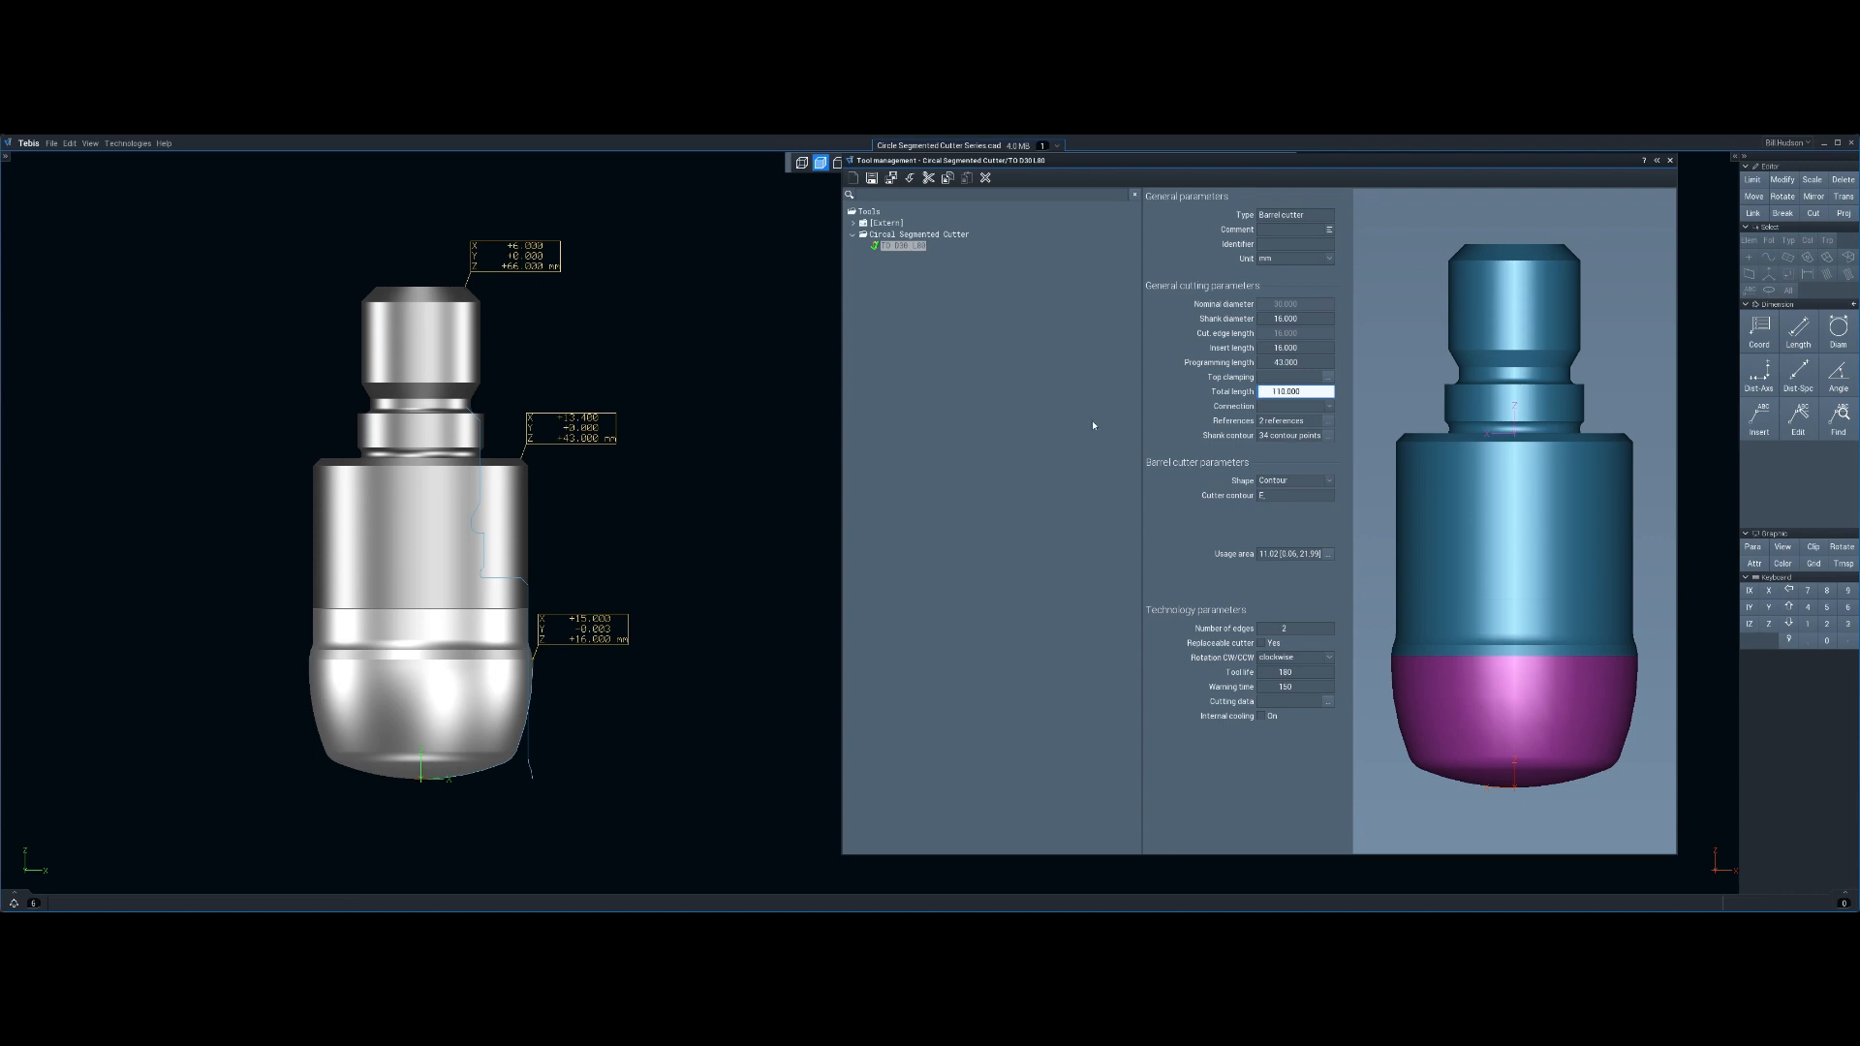
click(1275, 408)
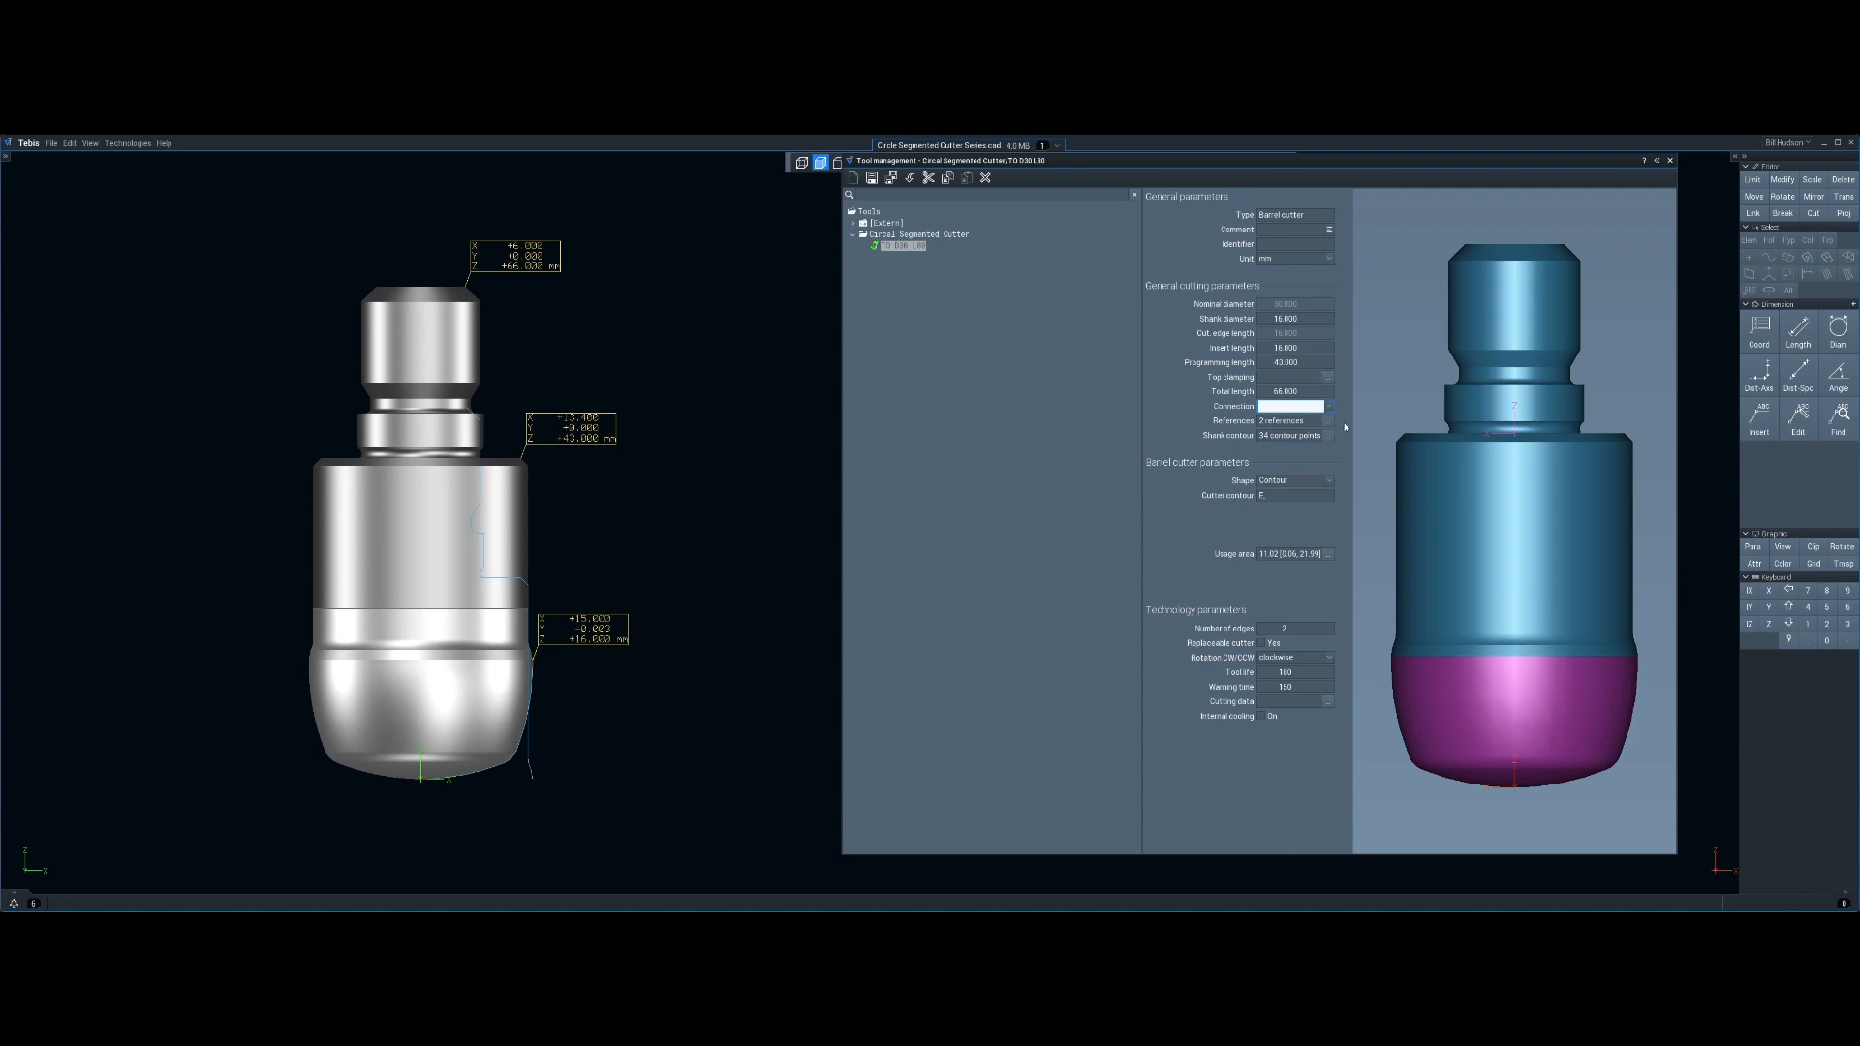
Review the shank contour points in the contour editor, confirm the contour and save the cutter
click(1330, 437)
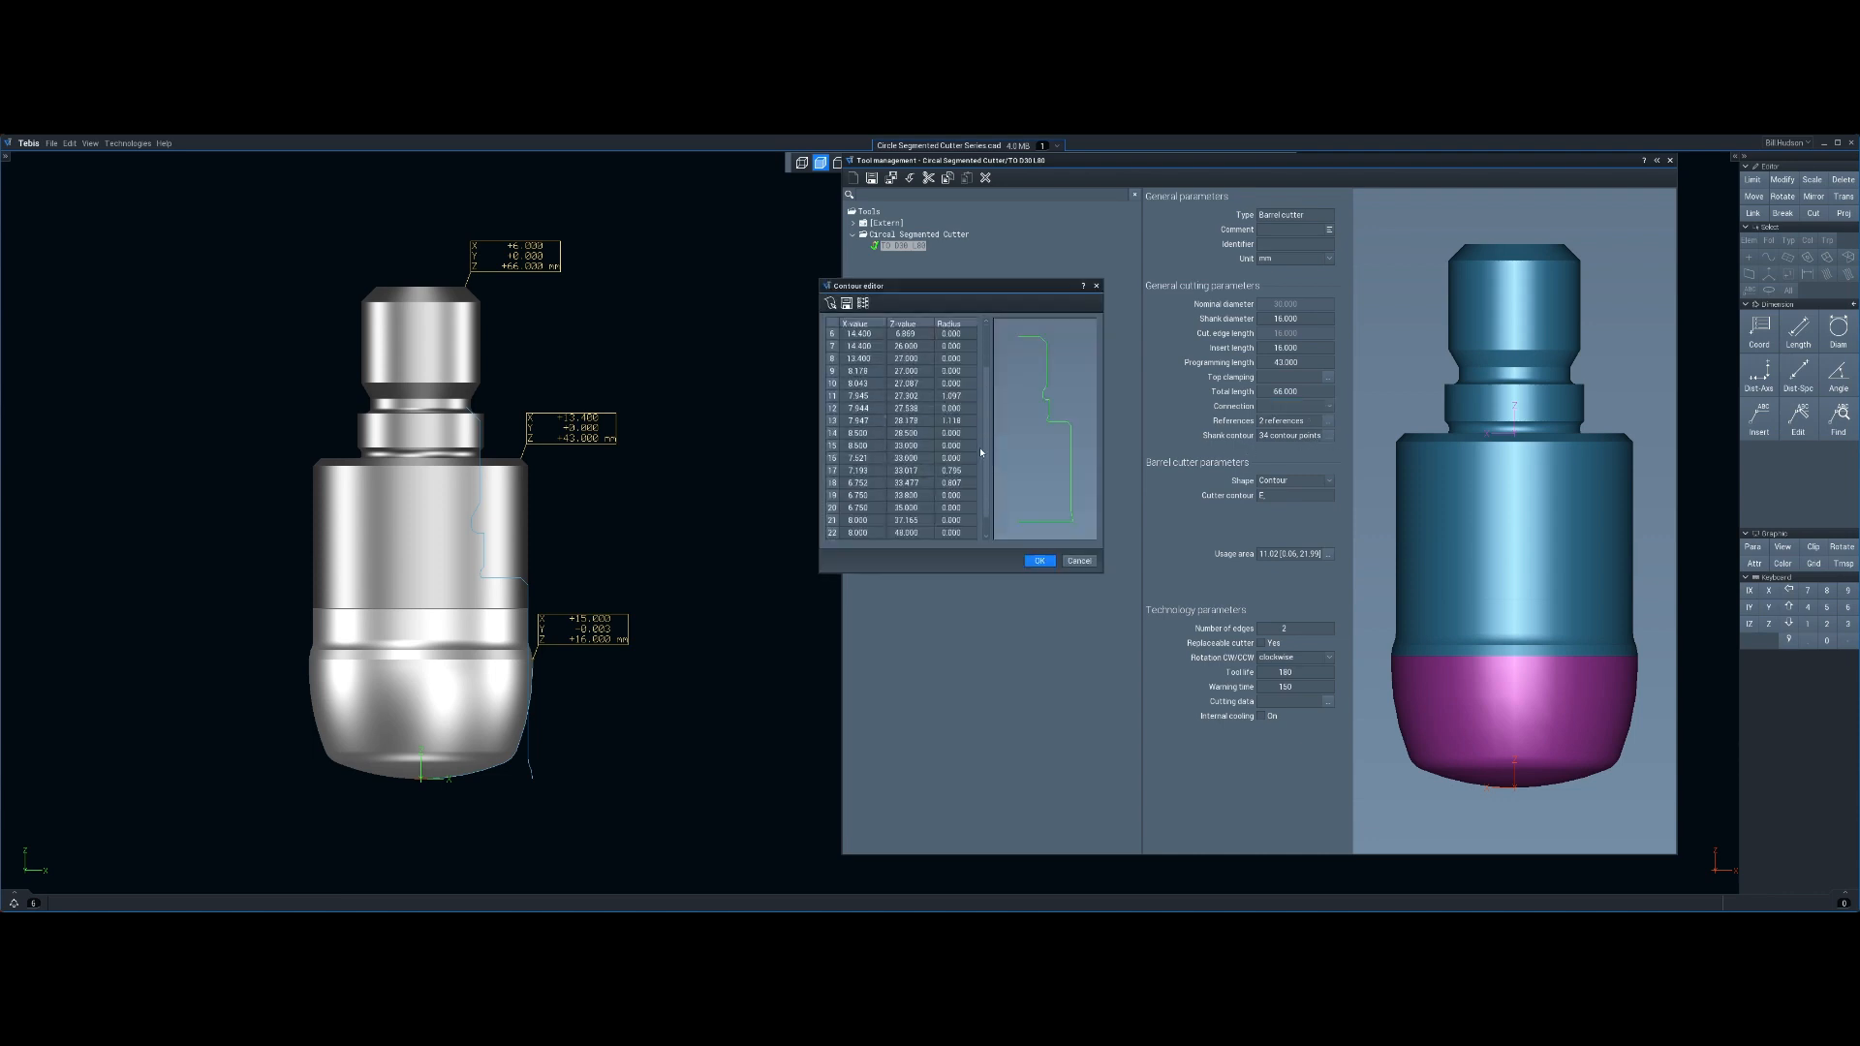
scroll(979, 446, down, 3)
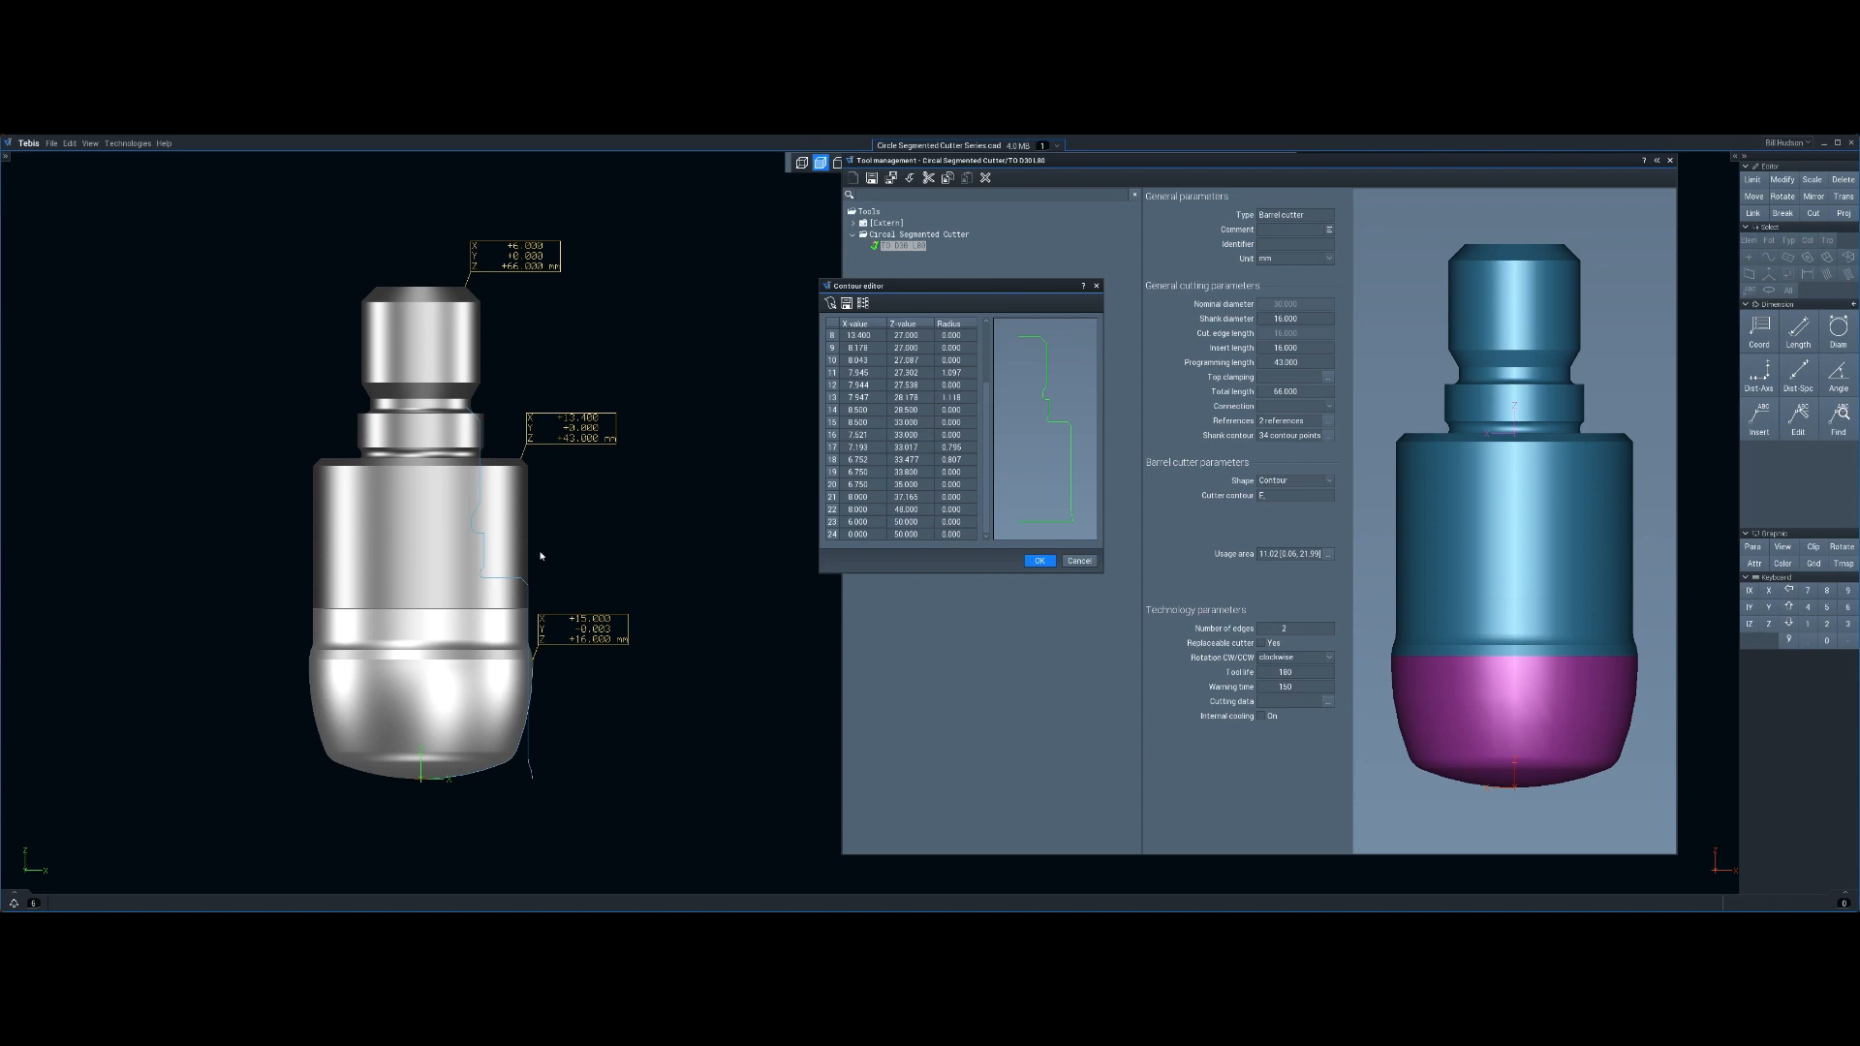
click(1040, 561)
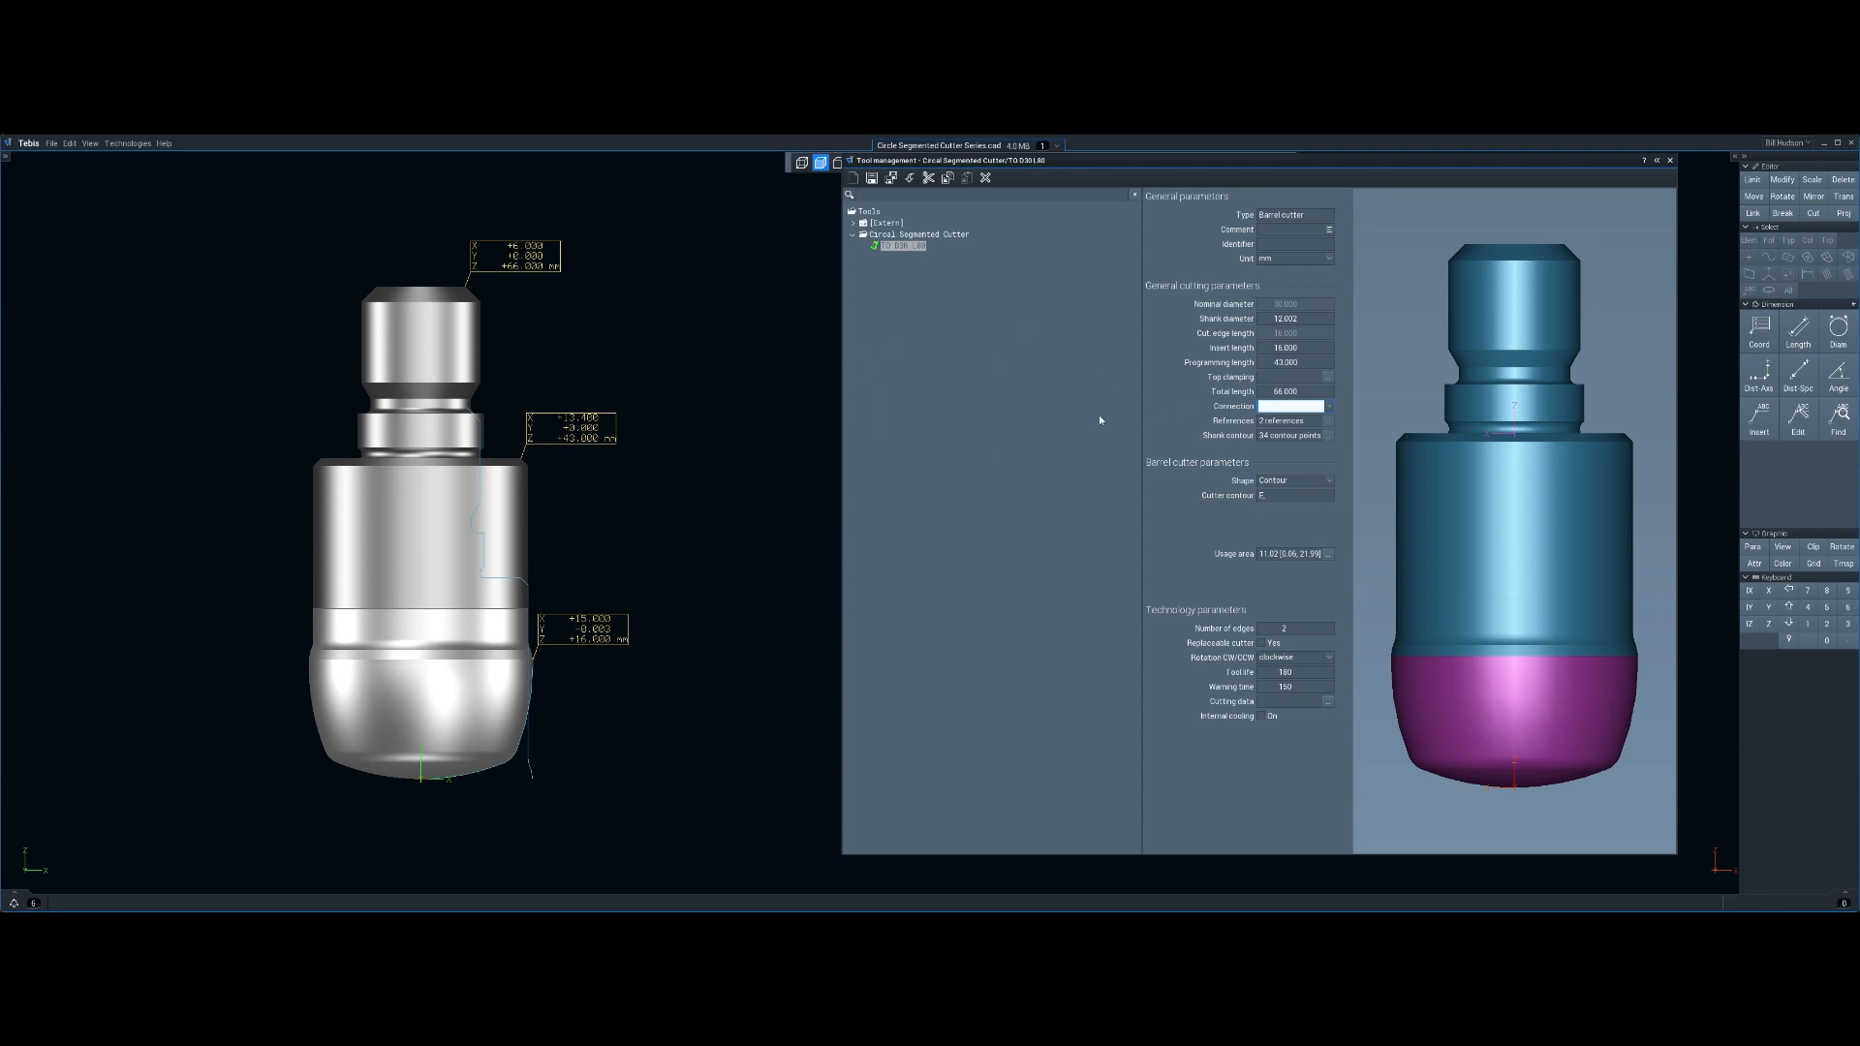
click(872, 179)
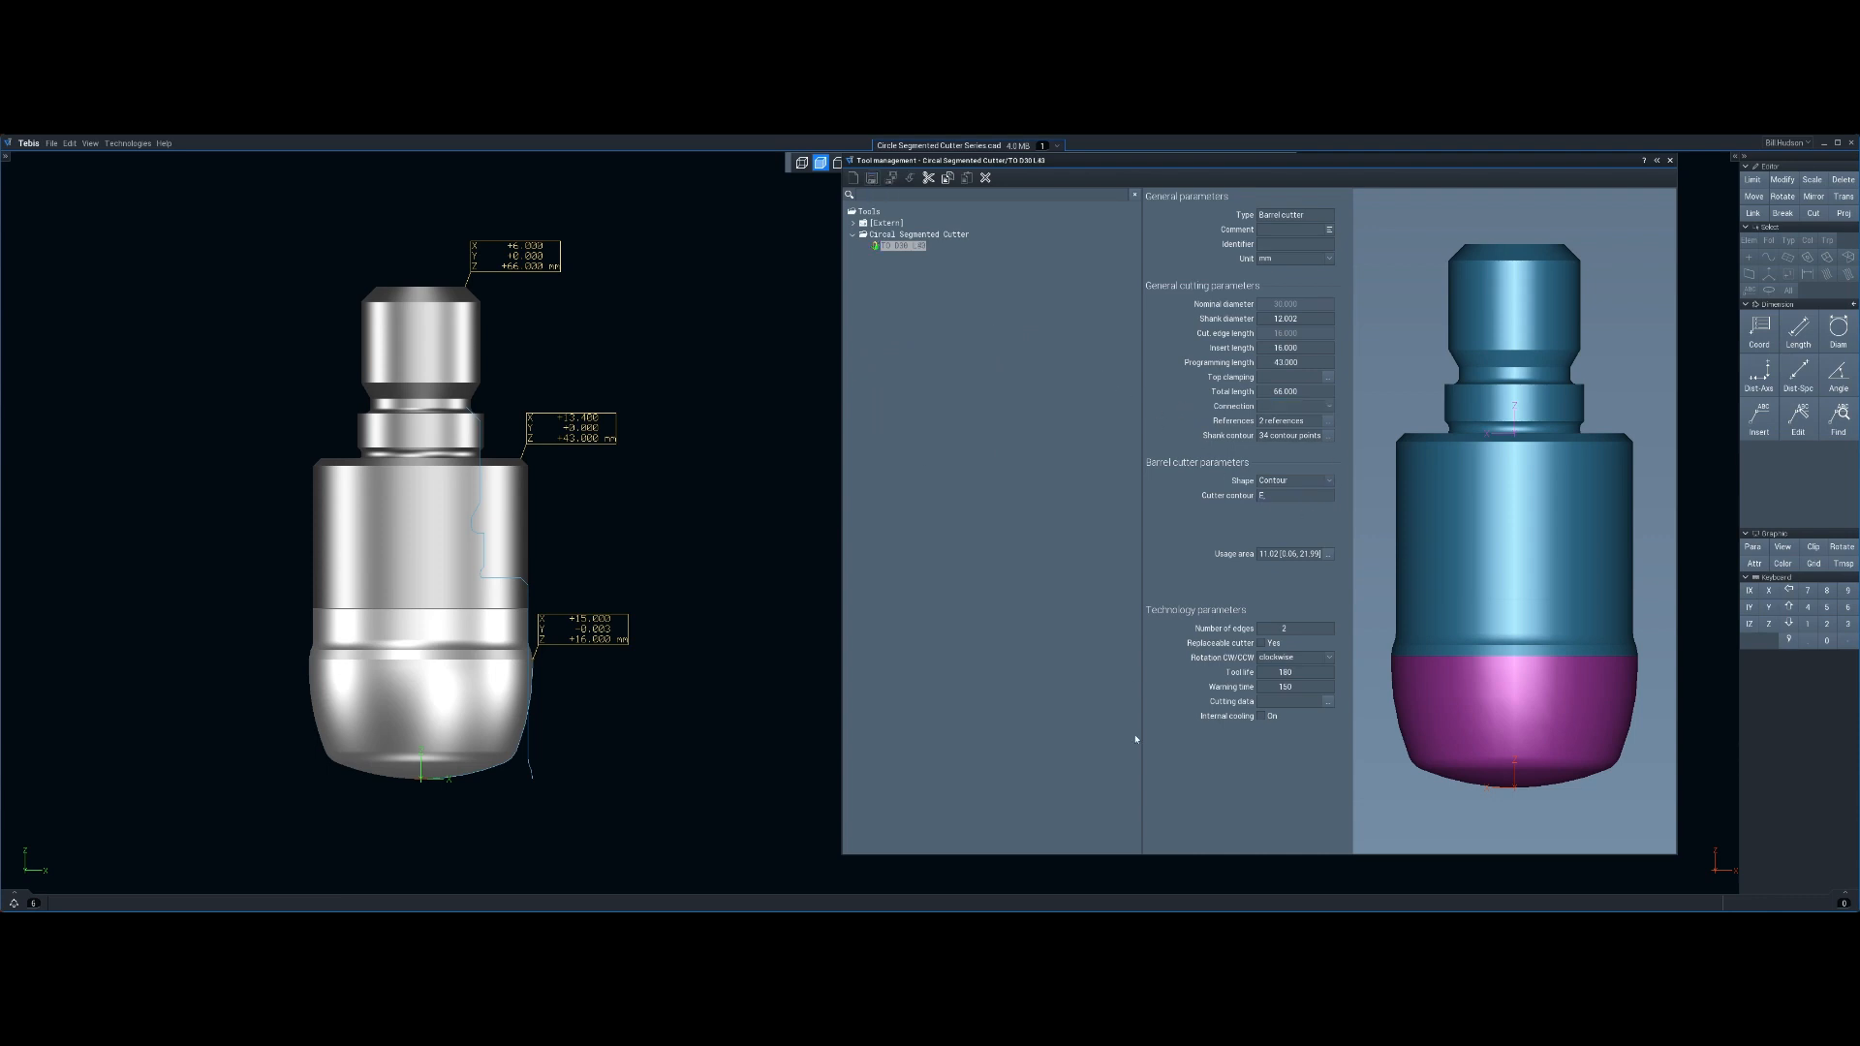